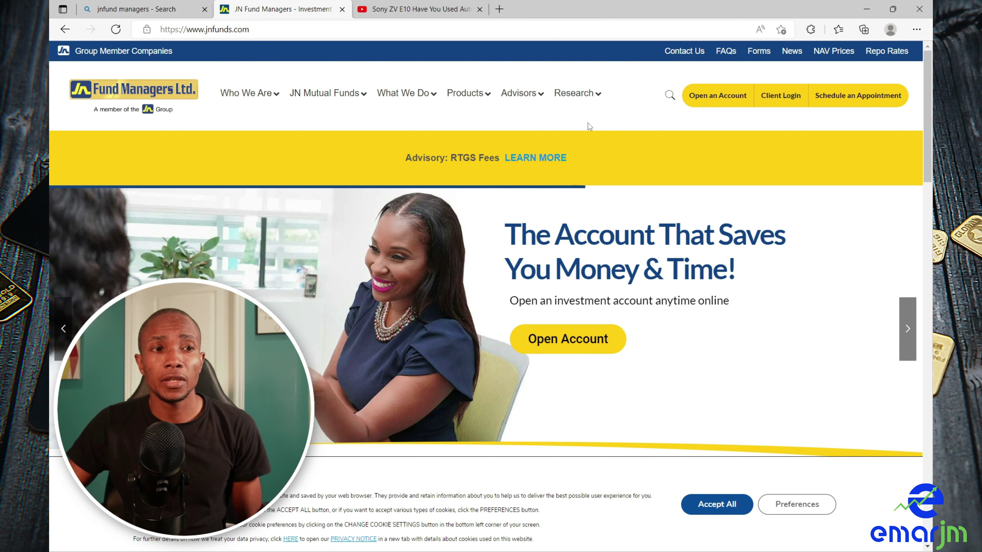
- Start a new client application as an Individual and confirm being 18 or older
left_click(719, 97)
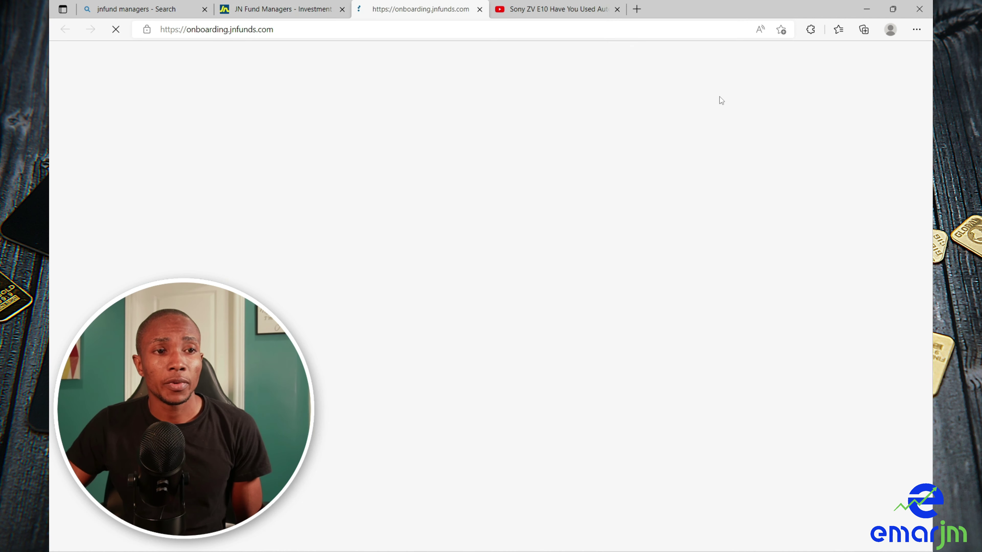
scroll(503, 305, "down", 6)
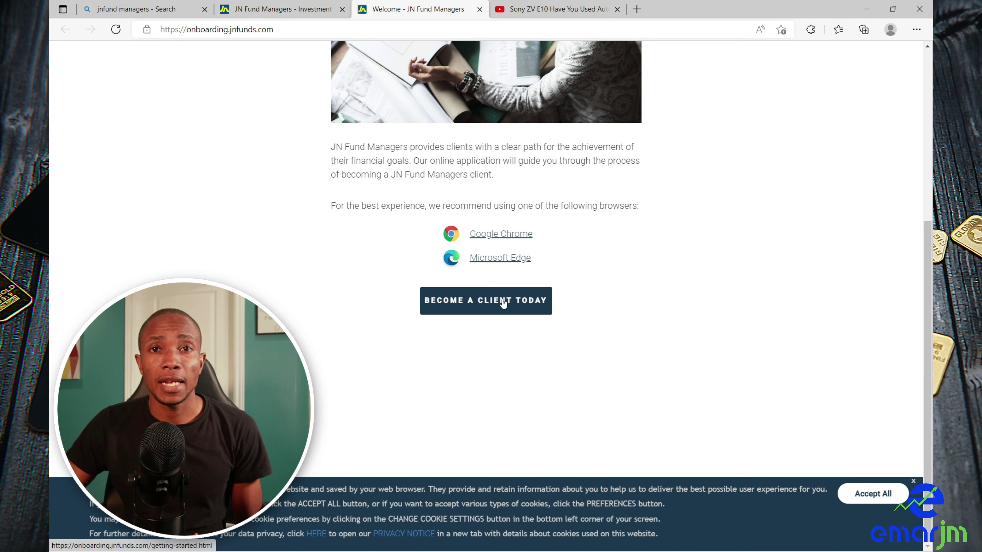
left_click(503, 303)
left_click(433, 261)
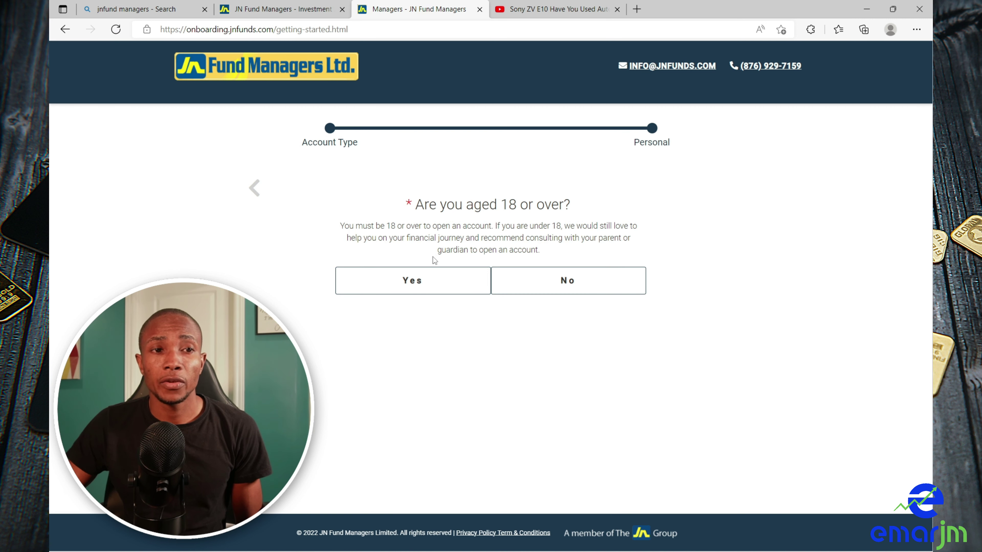
left_click(423, 286)
- Enter the applicant's name, e-mail and mobile number, pass the reCAPTCHA and submit
left_click(420, 298)
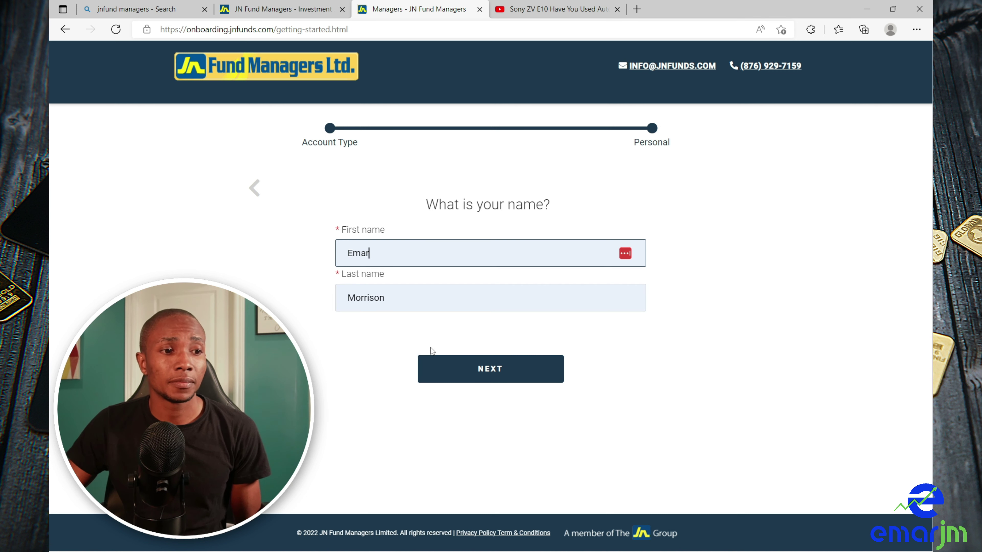
left_click(450, 368)
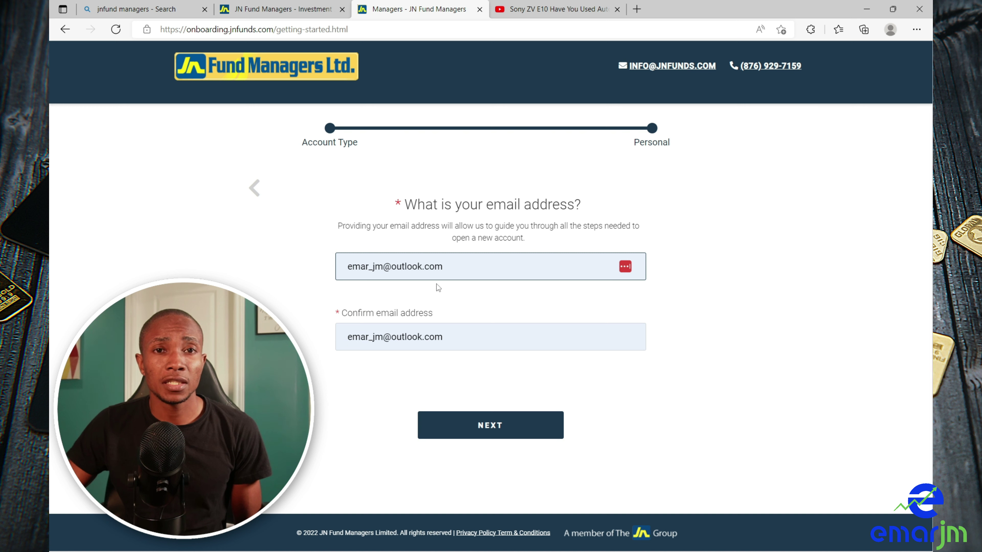
left_click(498, 432)
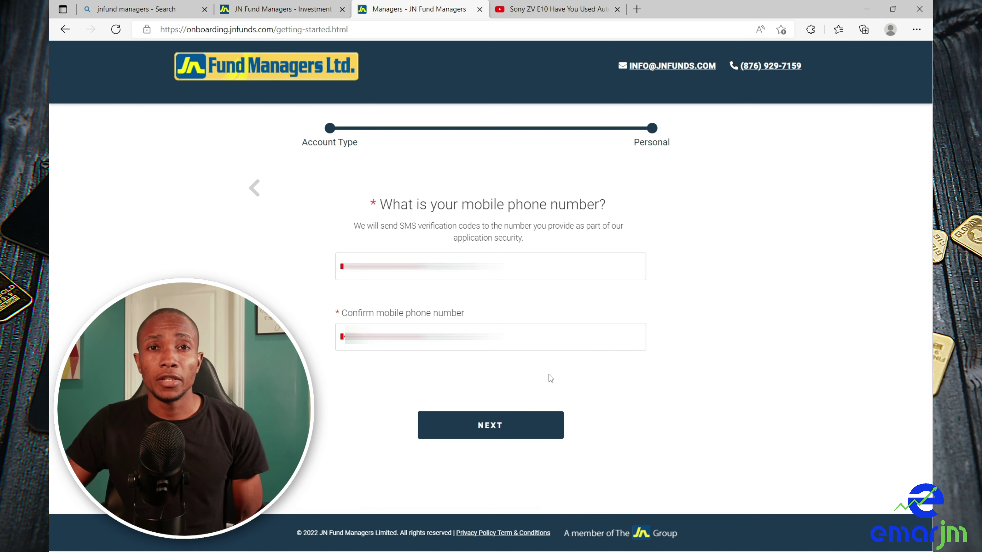
left_click(531, 415)
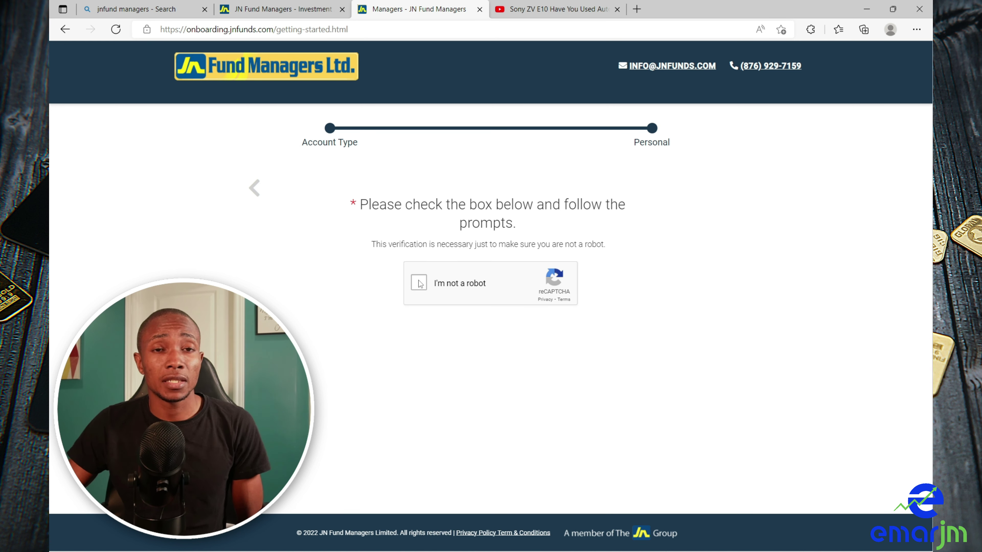
left_click(420, 285)
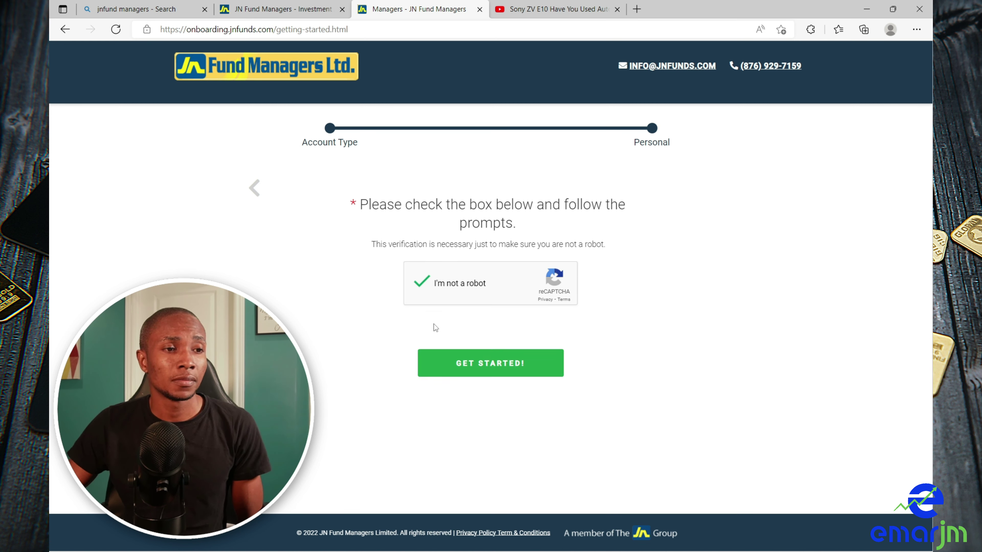
left_click(476, 365)
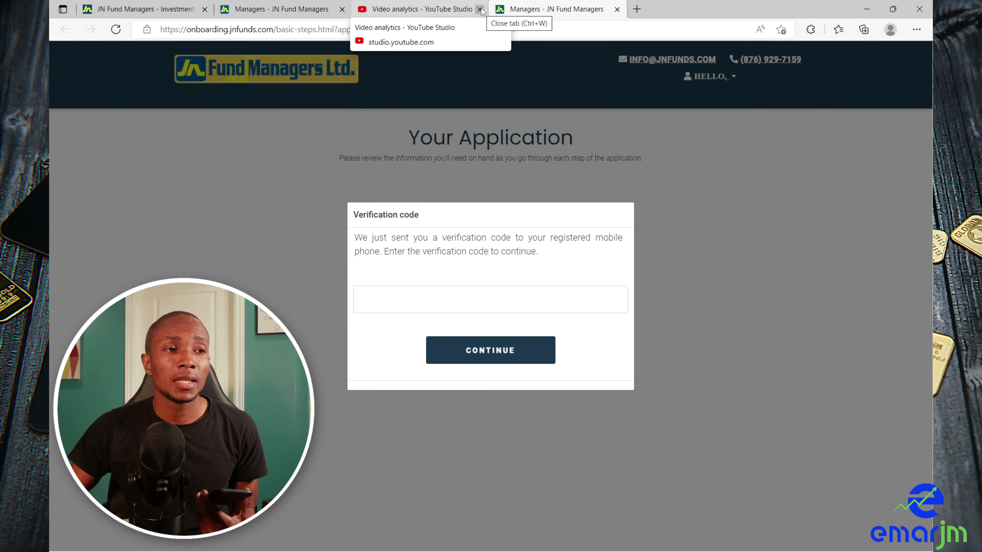
- Paste the SMS verification code into the code field and submit it
left_click(454, 309)
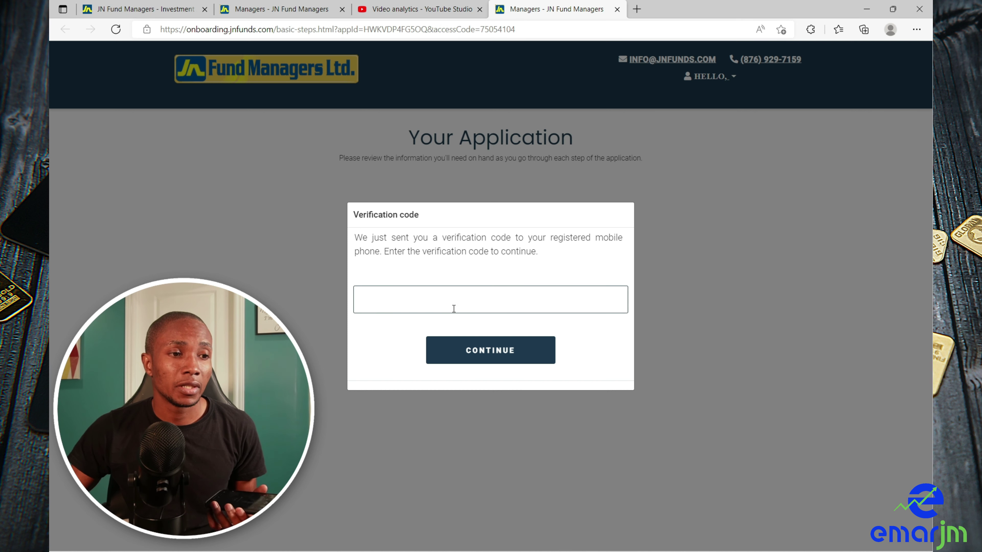
left_click(513, 302)
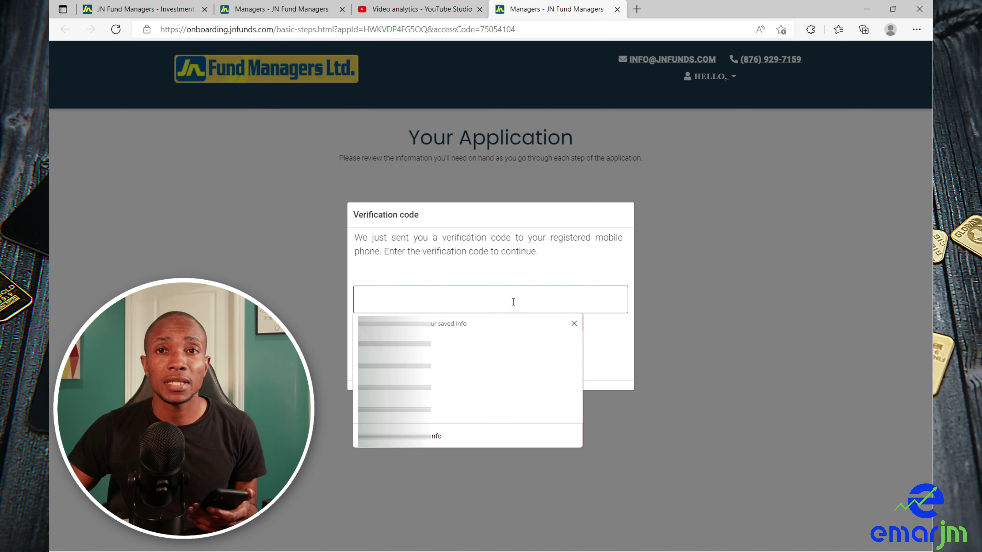
key("ctrl+v")
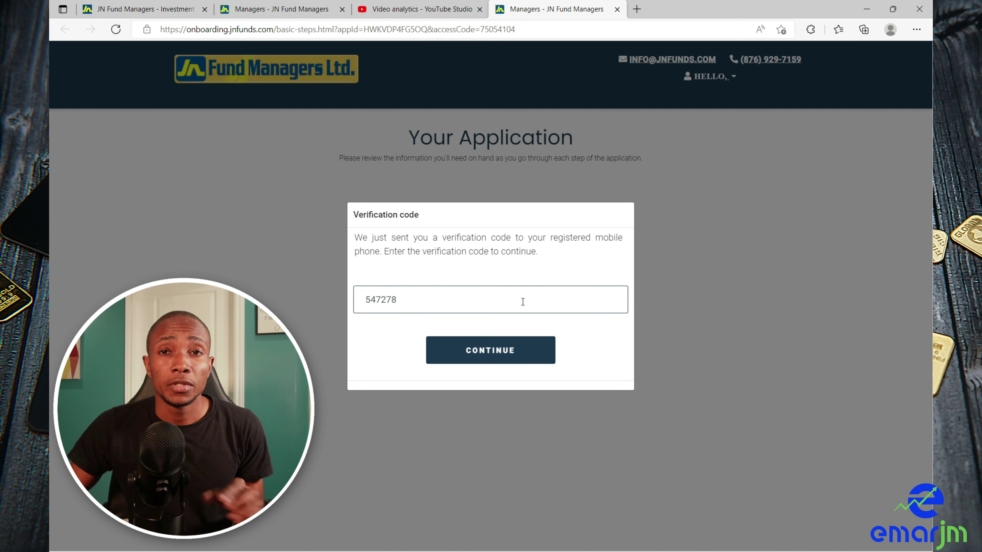
left_click(490, 359)
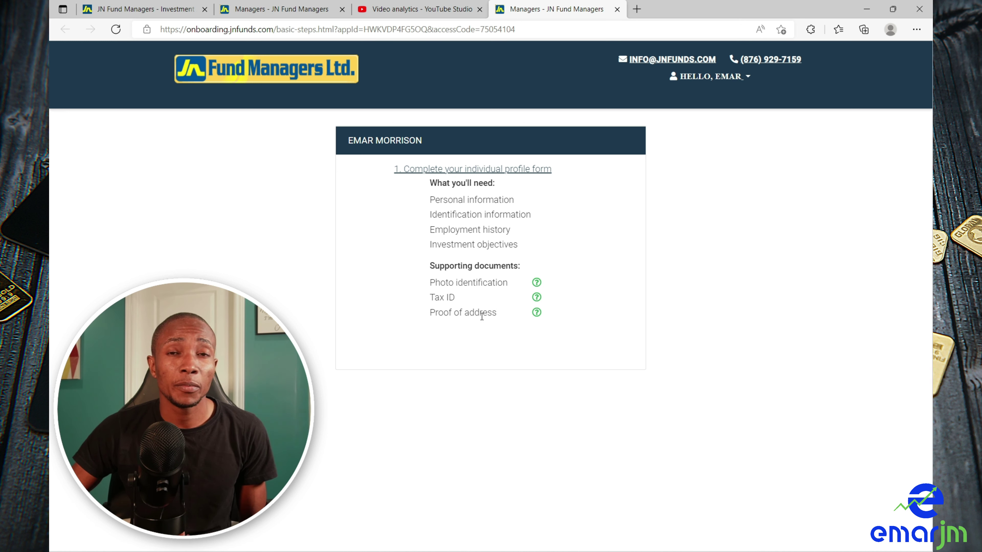
- Open the individual profile form, review existing and new client requirements, and continue
left_click(474, 170)
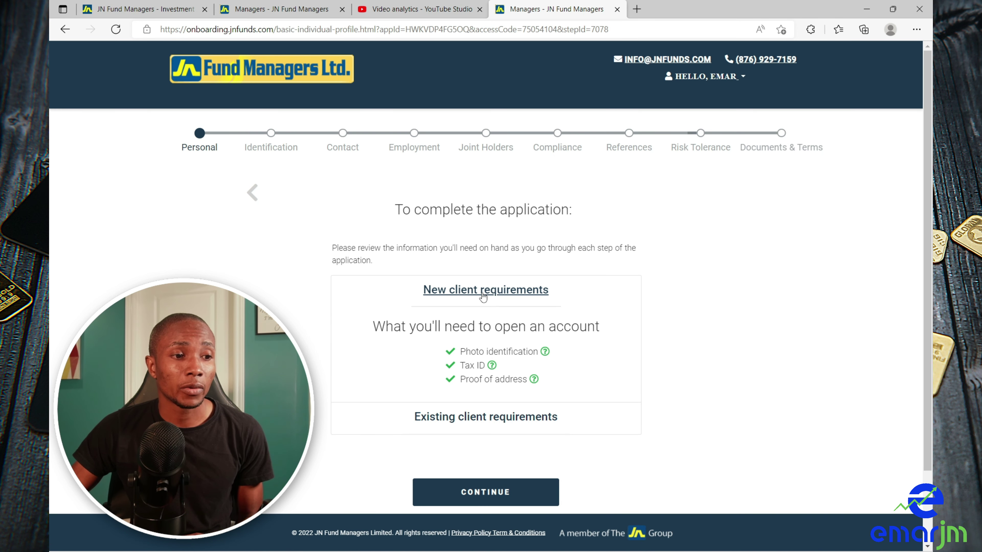
left_click(457, 424)
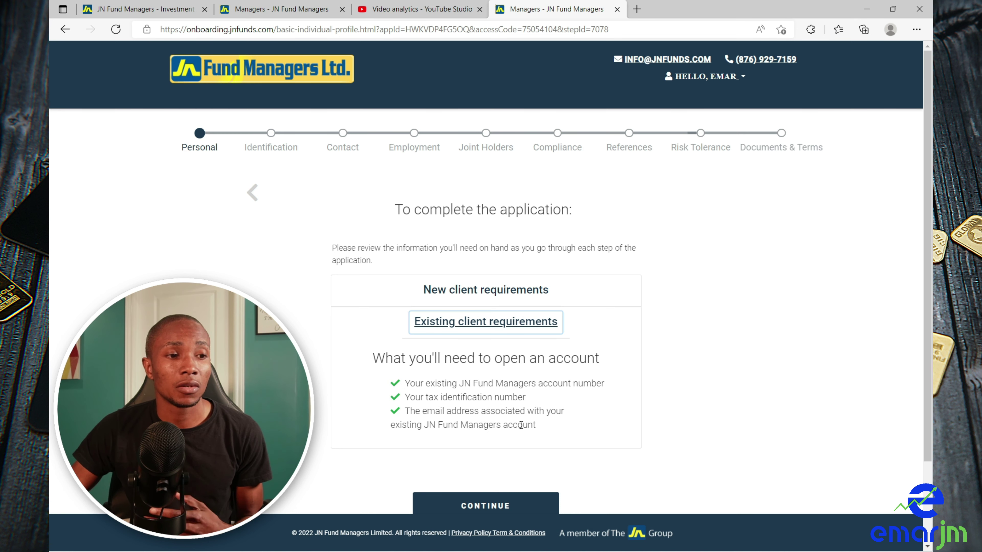
left_click(499, 294)
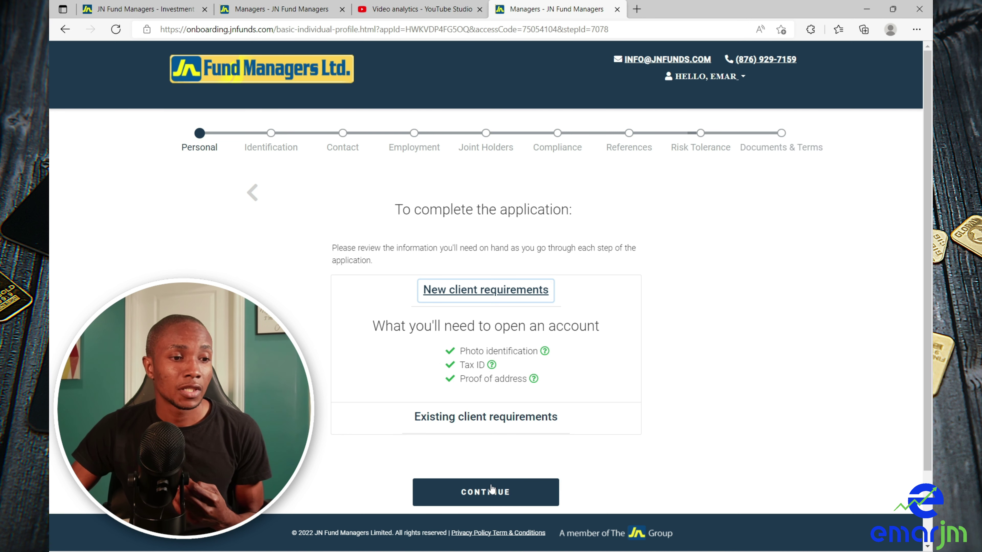
left_click(485, 294)
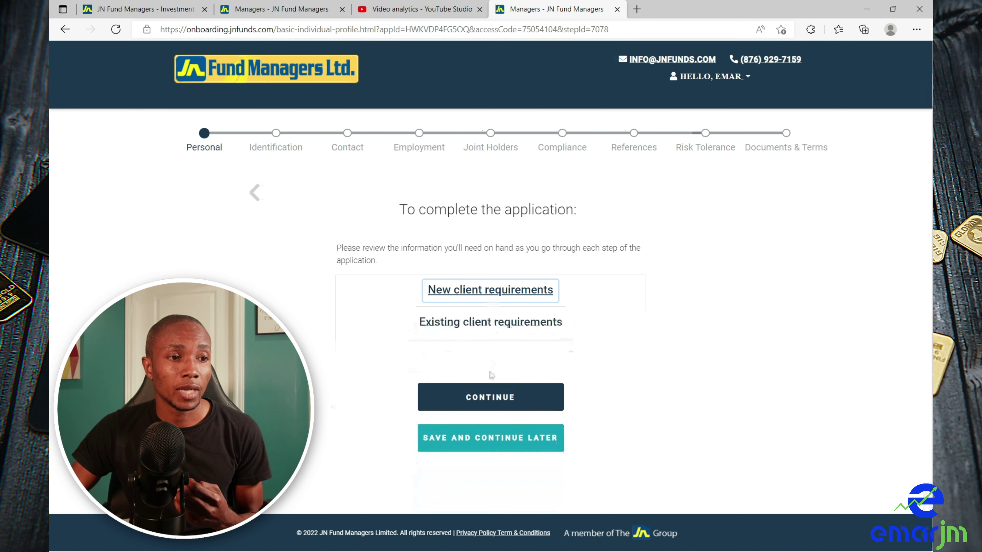
left_click(495, 398)
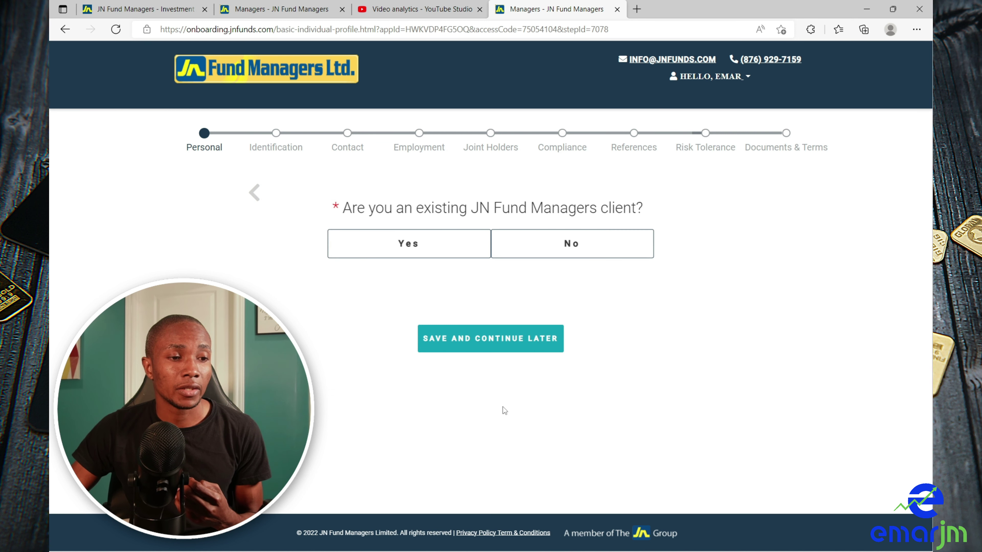
- Answer not an existing client, title Mr., date of birth, Single, and no dependents
left_click(545, 256)
left_click(555, 254)
left_click(386, 328)
left_click(490, 437)
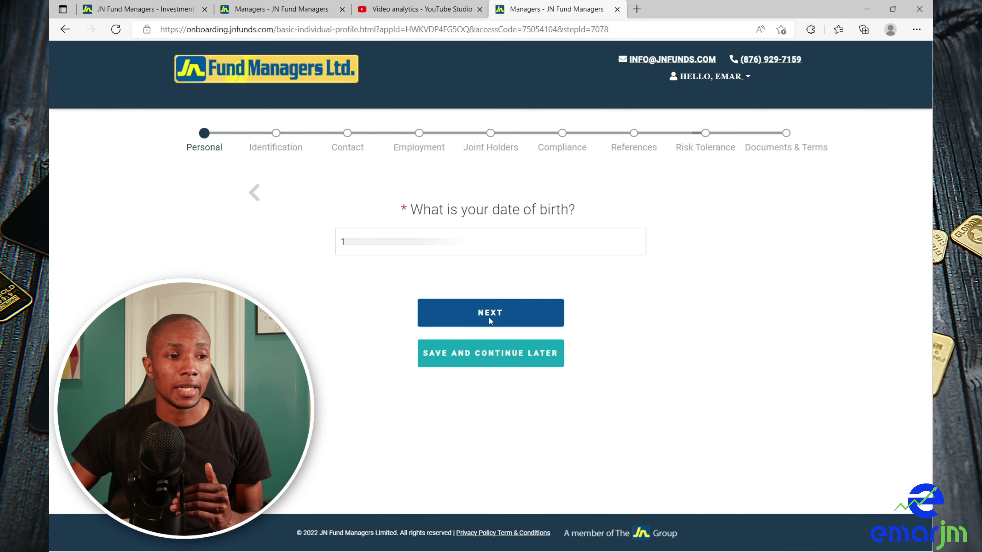
left_click(490, 312)
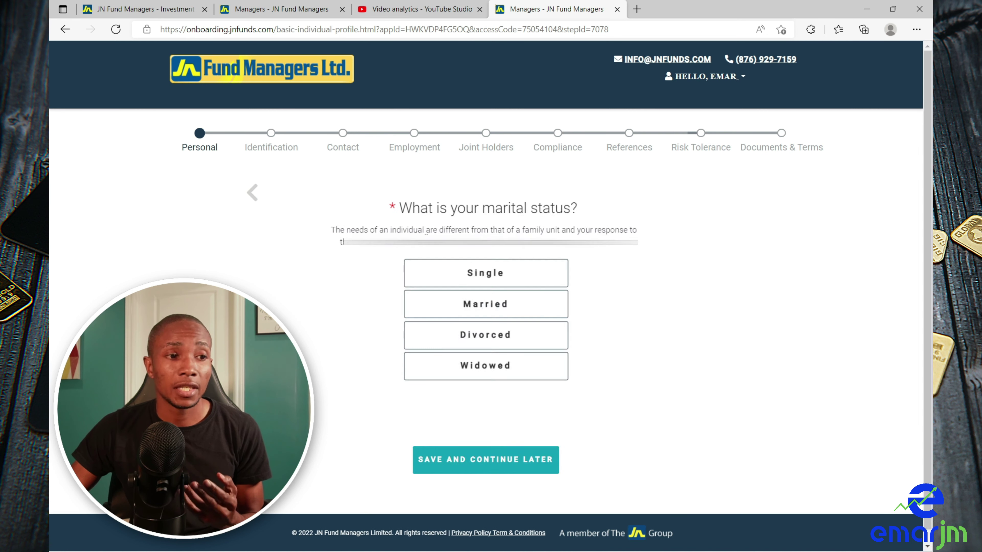
left_click(466, 285)
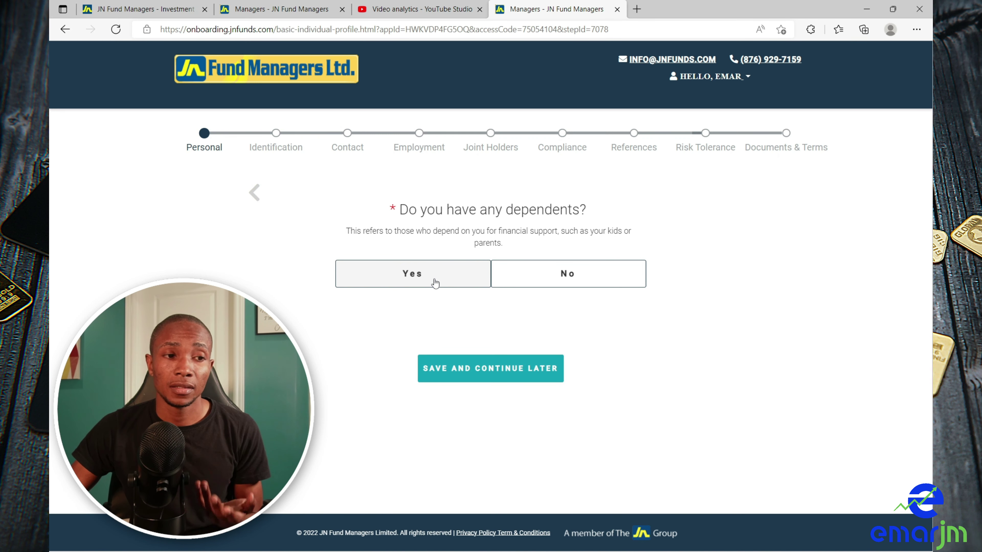
left_click(514, 275)
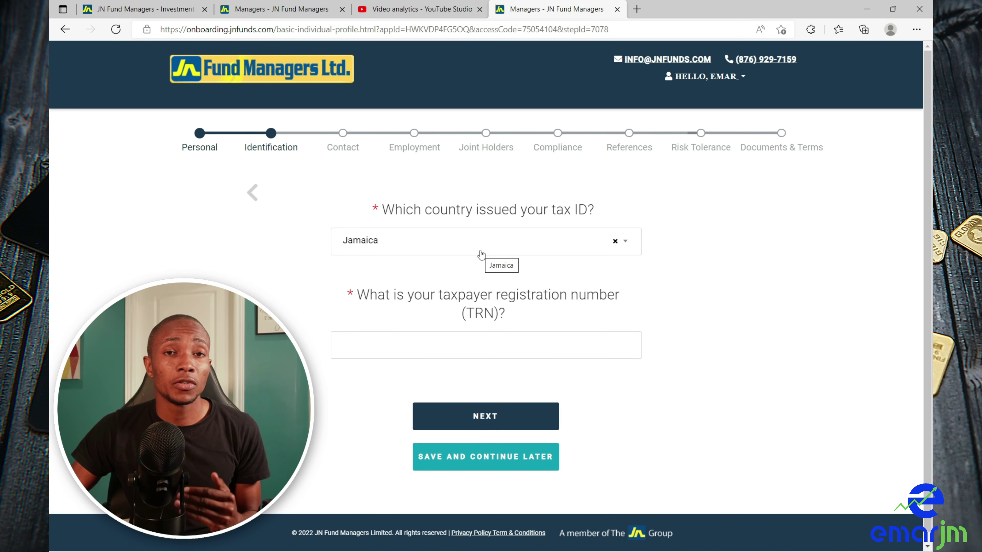
- Paste the taxpayer registration number and confirm Jamaica for citizenship, nationality and birth country
left_click(412, 352)
key("ctrl+v")
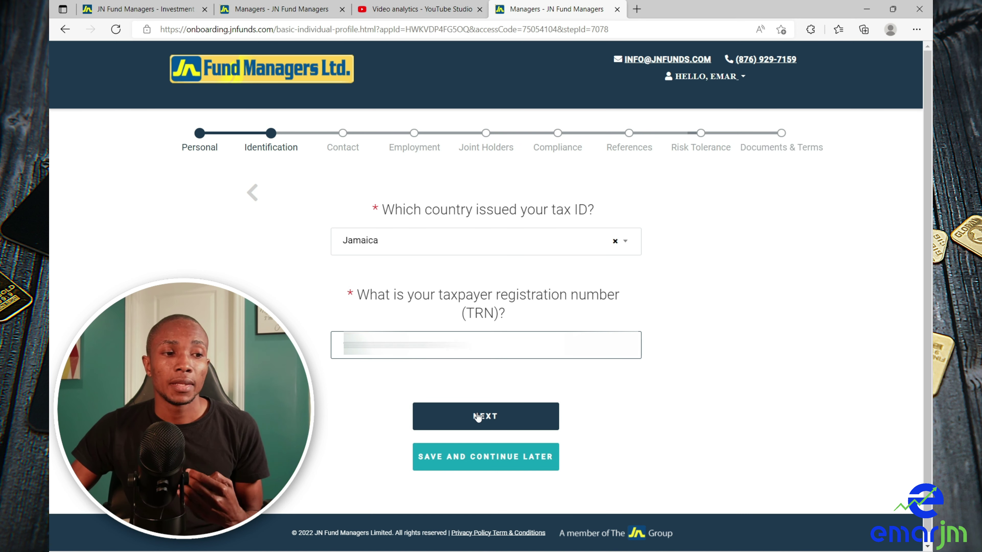
left_click(478, 416)
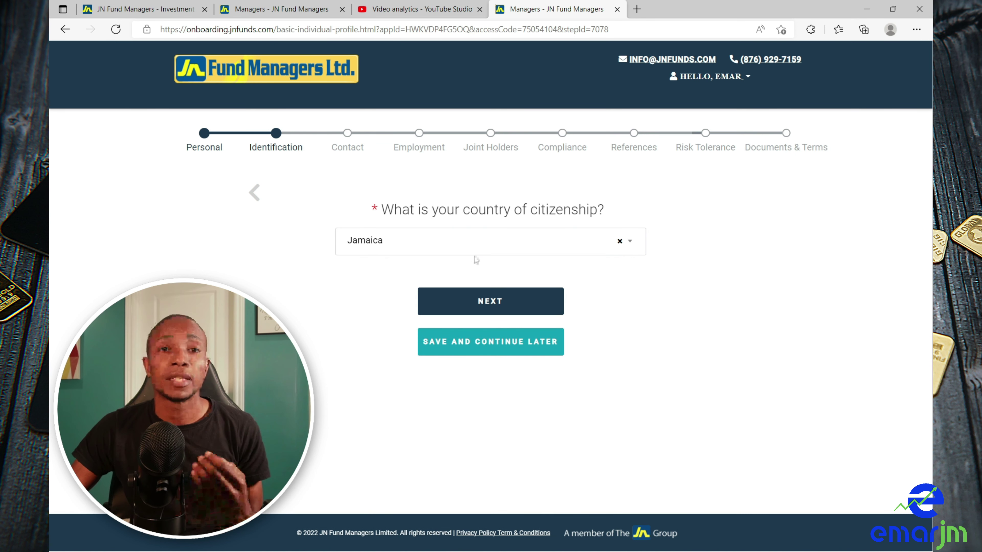
left_click(487, 298)
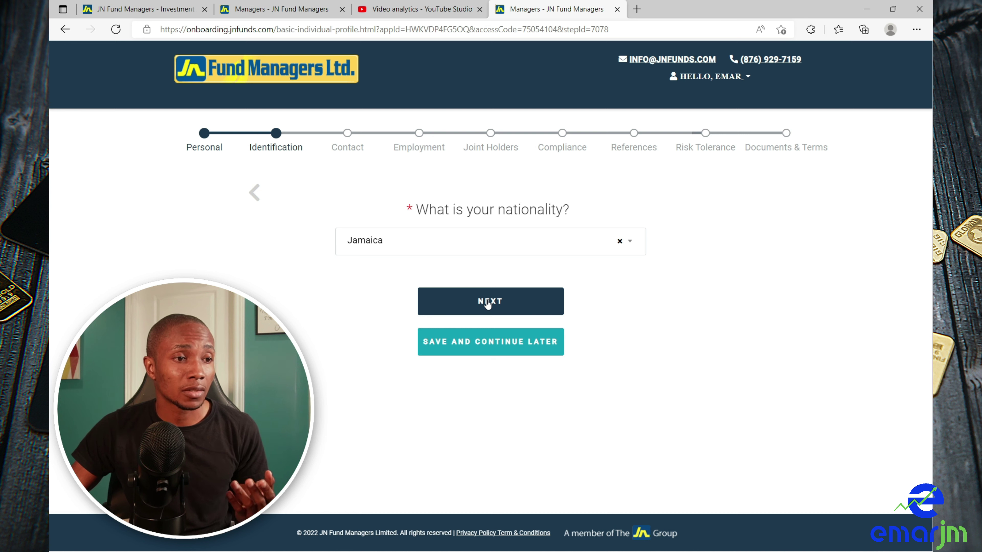
left_click(488, 304)
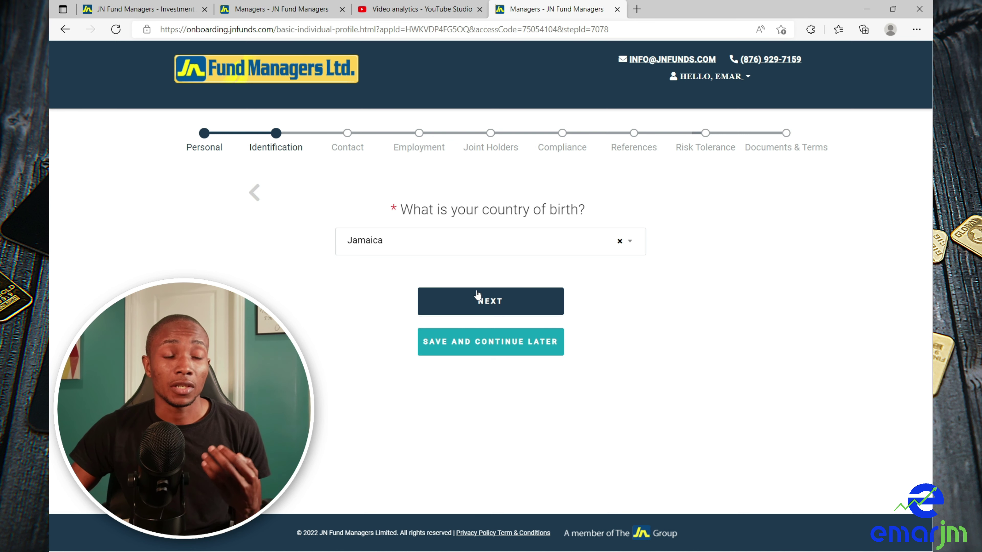
left_click(485, 301)
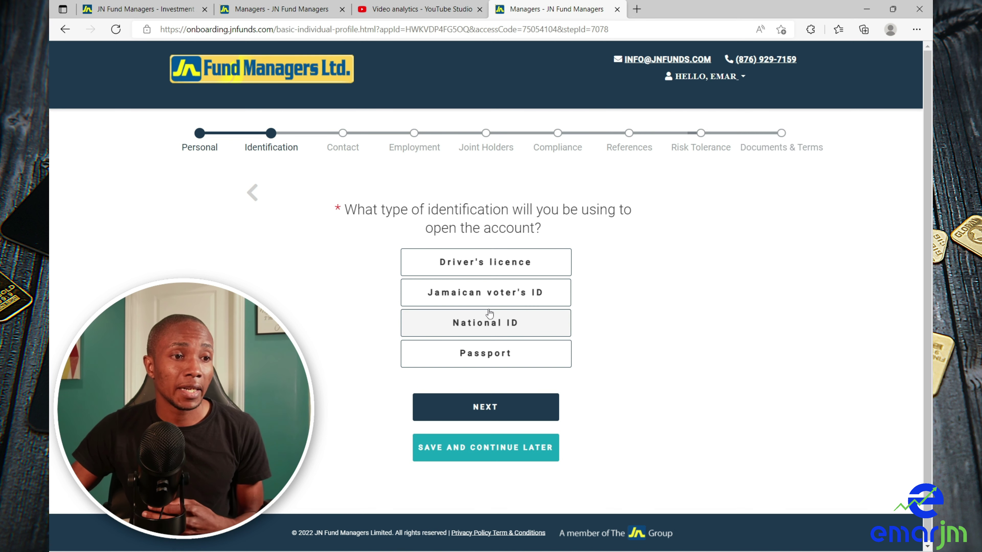
- Choose a driver's licence as identification and submit its details
left_click(482, 263)
scroll(473, 368, "down", 1)
scroll(473, 367, "down", 3)
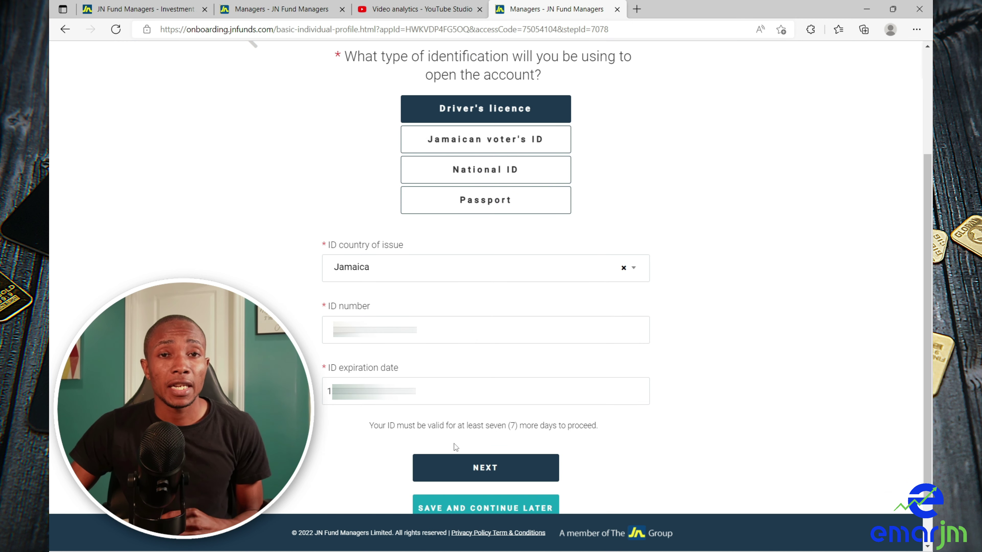
left_click(483, 469)
scroll(416, 371, "down", 3)
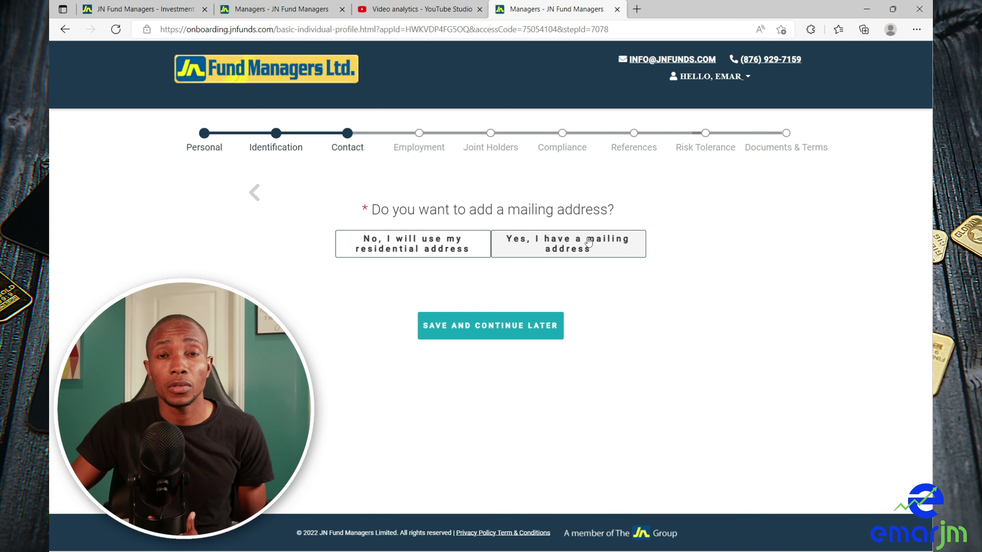
- Add a separate mailing address, then submit the employment and work details
left_click(589, 249)
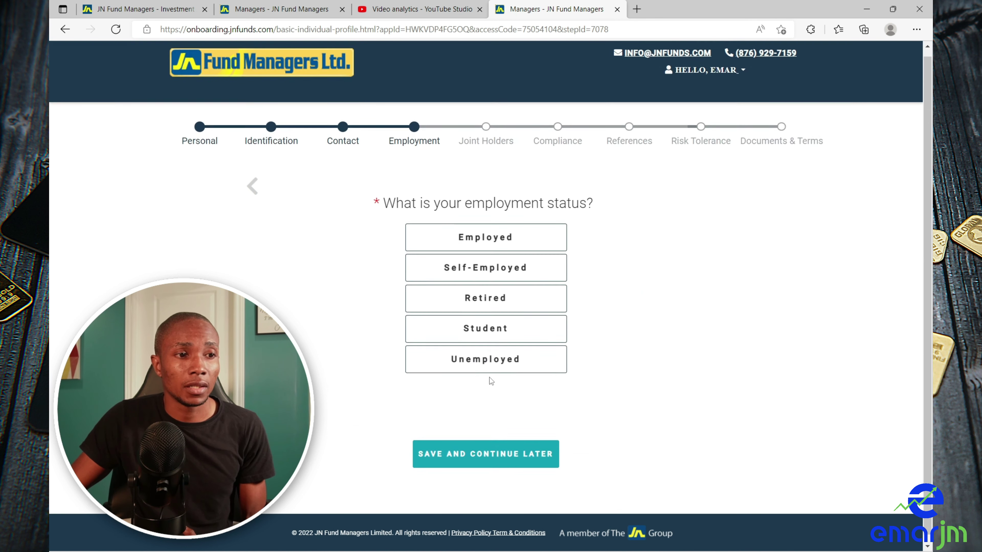
left_click(562, 195)
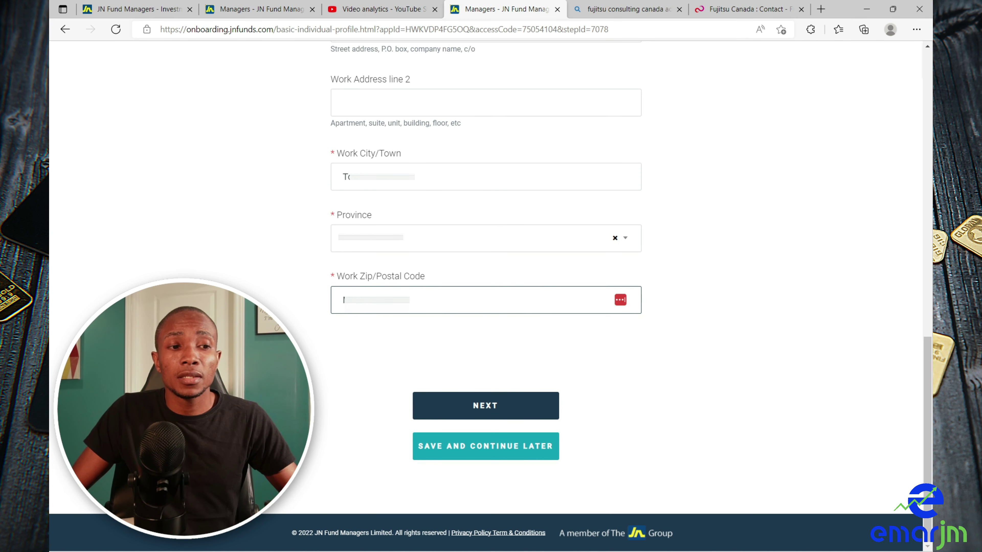
left_click(475, 407)
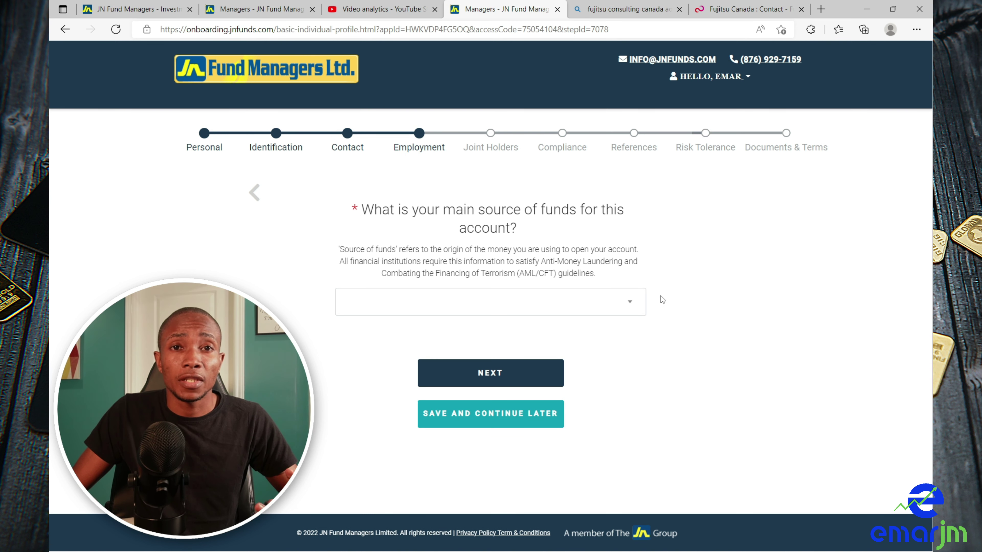
- Set funds to Income from salary, wealth to salary savings and investments, and overseas income Yes
left_click(644, 306)
left_click(520, 365)
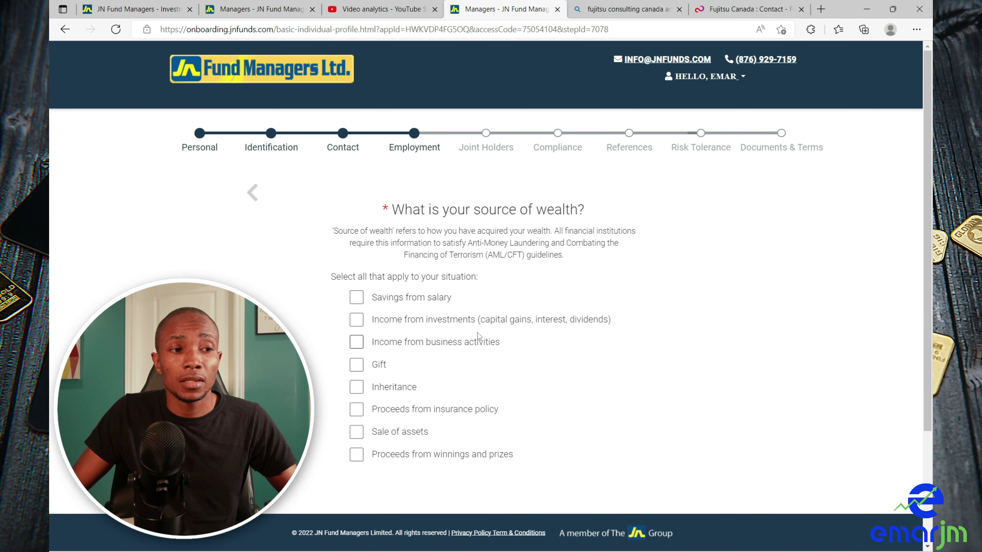
left_click(357, 298)
left_click(360, 323)
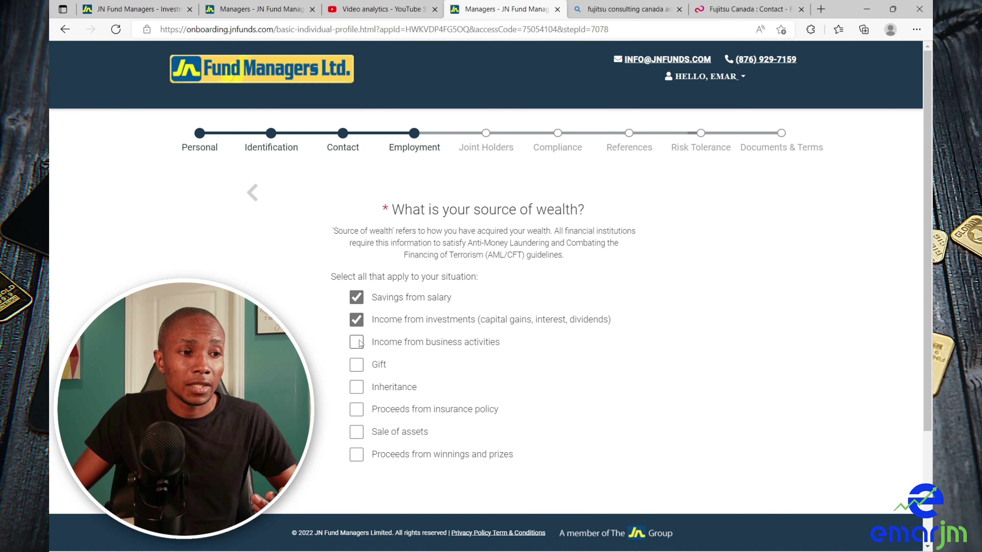
scroll(359, 347, "down", 3)
left_click(500, 407)
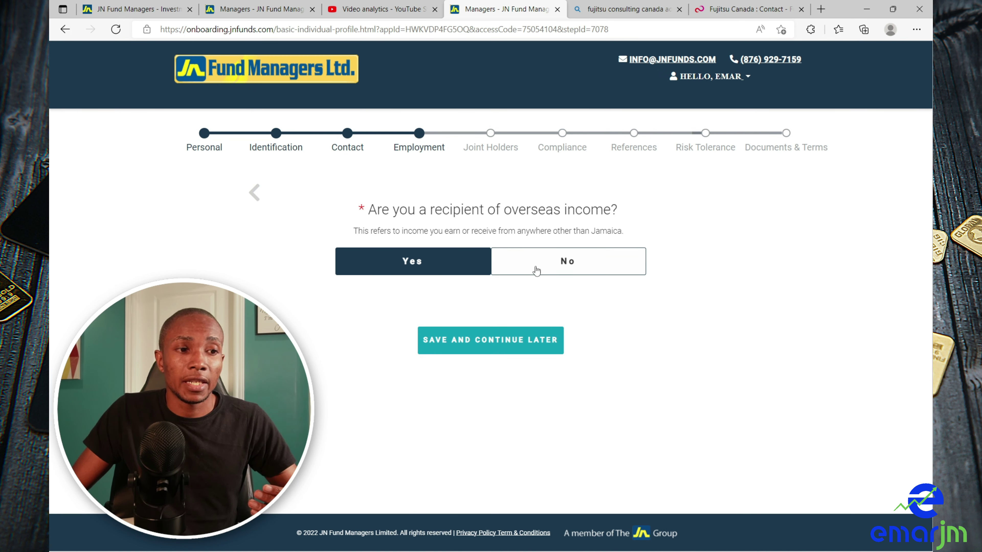
left_click(448, 272)
left_click(499, 410)
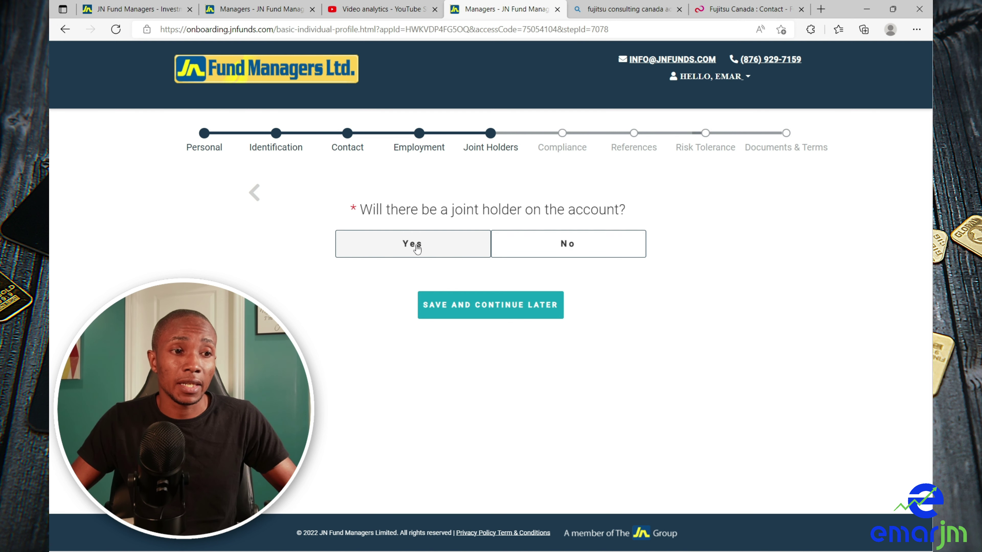
- Declare no joint holder and Monthly transactions of less than $125,000
left_click(553, 243)
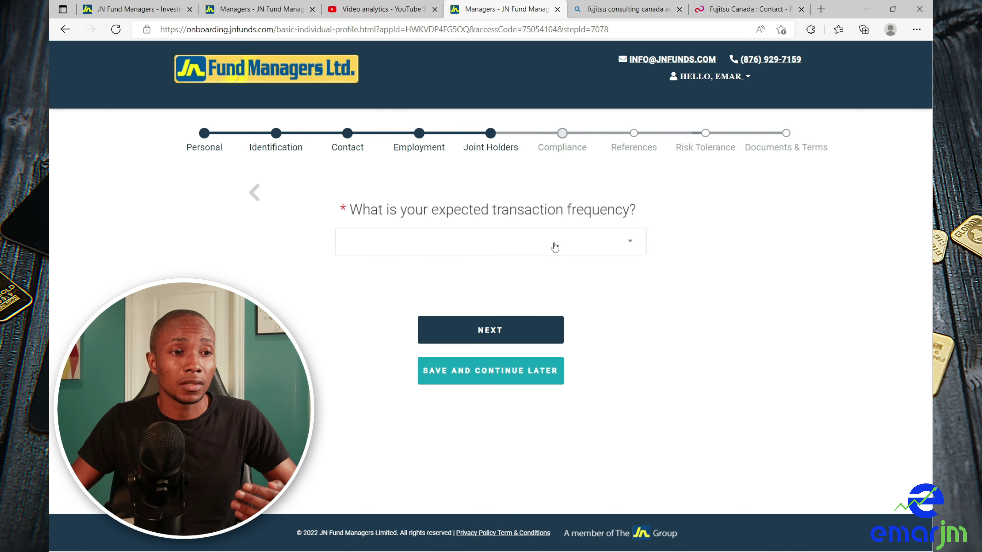
left_click(502, 253)
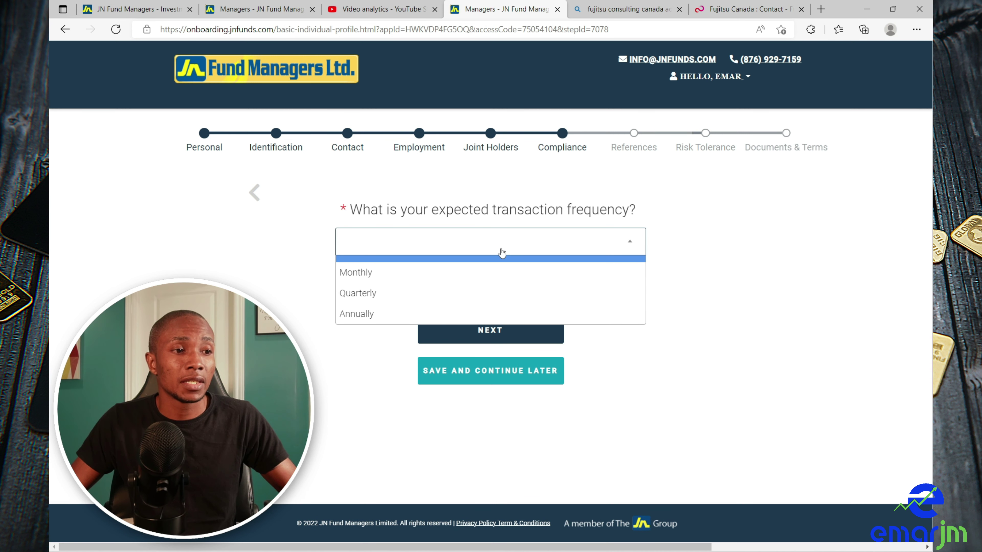
left_click(415, 278)
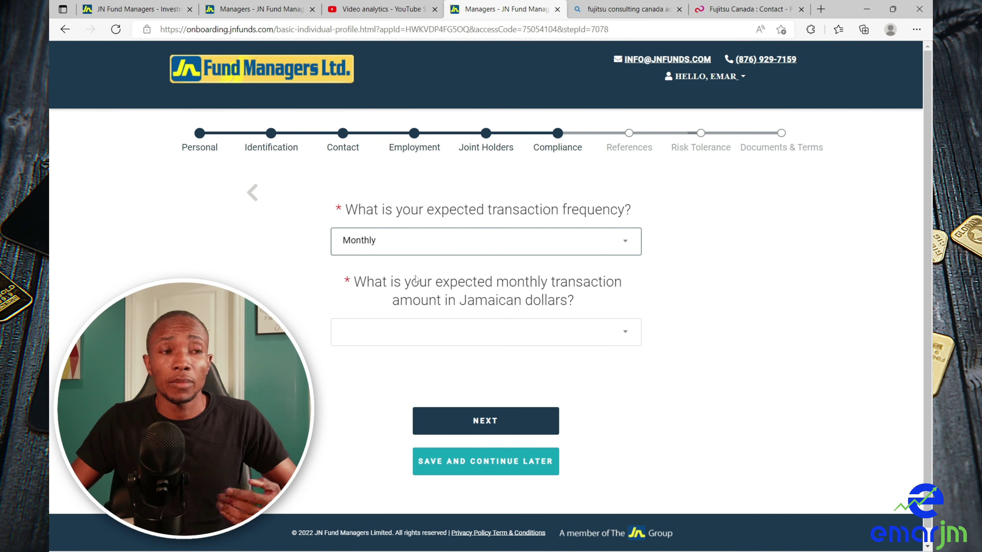
left_click(421, 333)
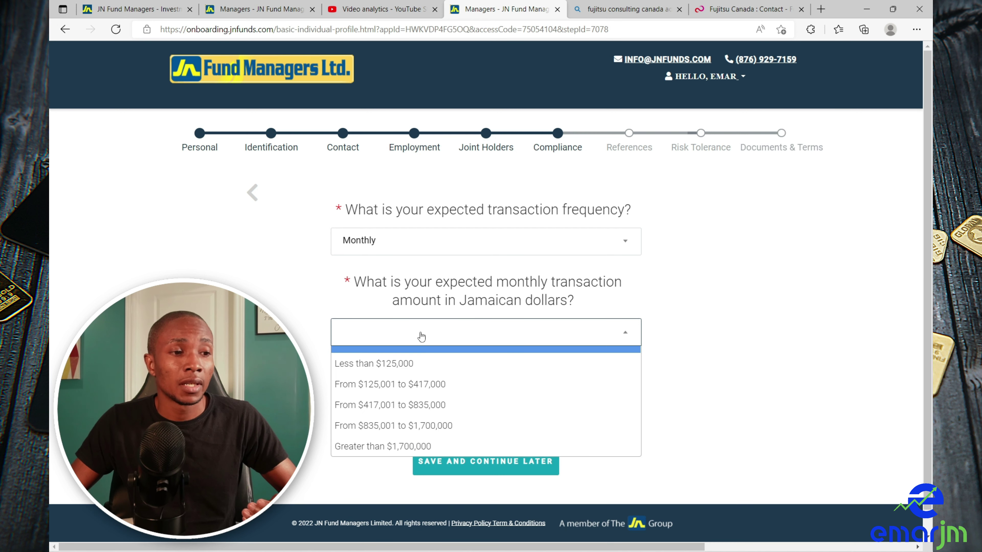
left_click(421, 366)
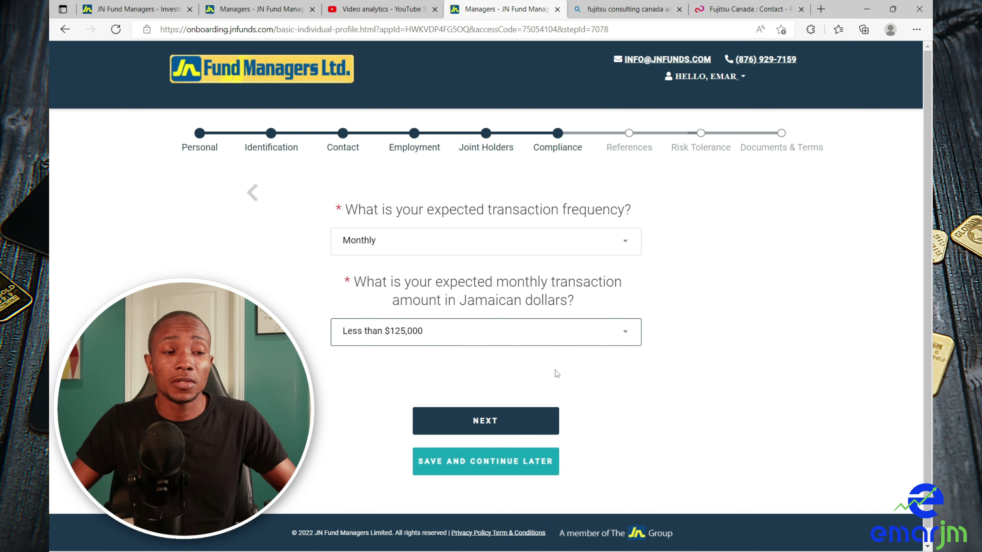
left_click(497, 422)
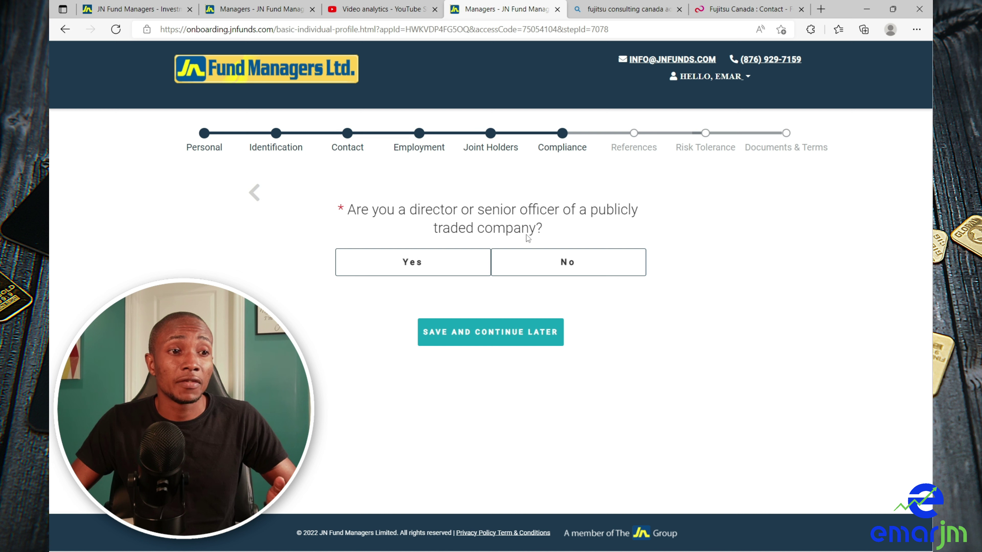
- Answer No to director, shareholding and US entity questions, declare non-US status, Jamaica tax residence
left_click(538, 267)
left_click(520, 279)
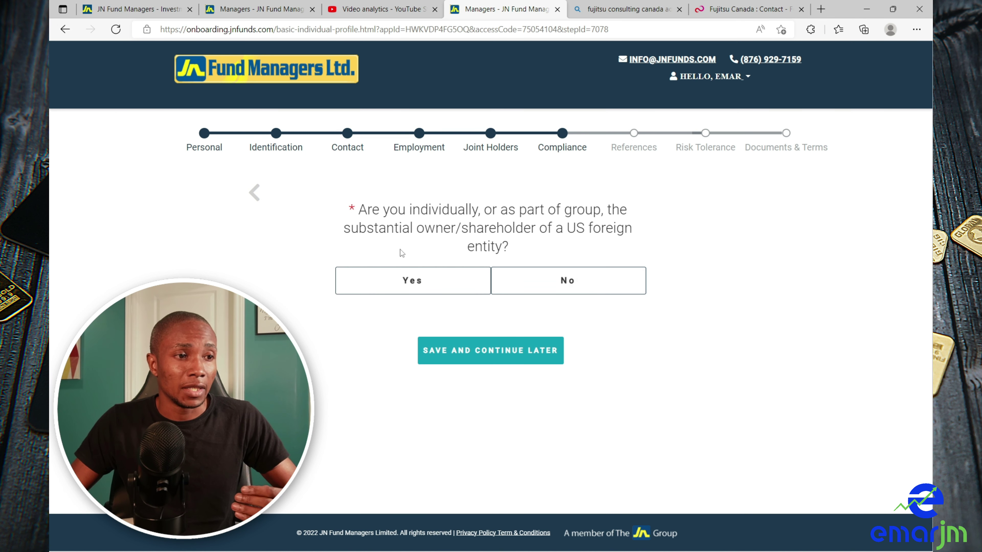
left_click(563, 286)
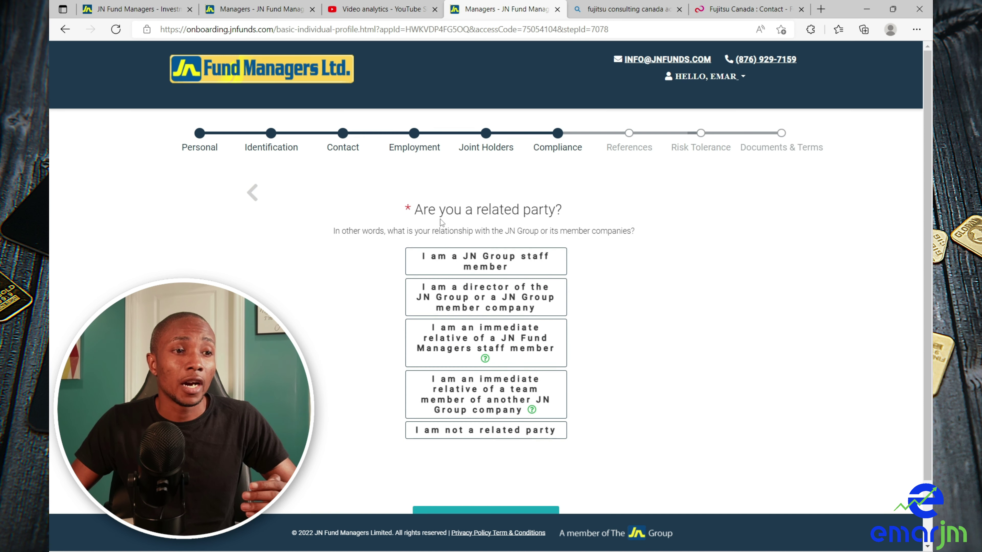
left_click(491, 429)
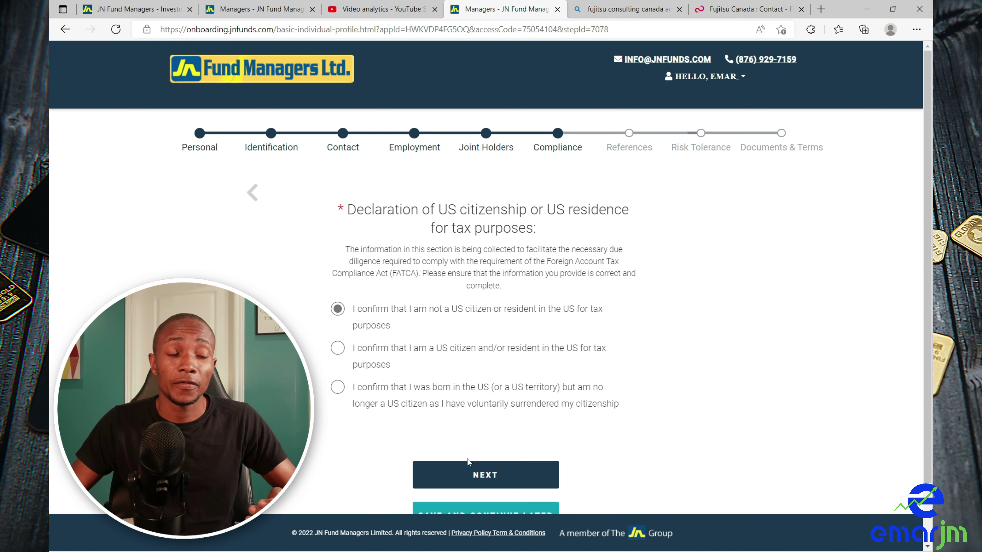
left_click(479, 473)
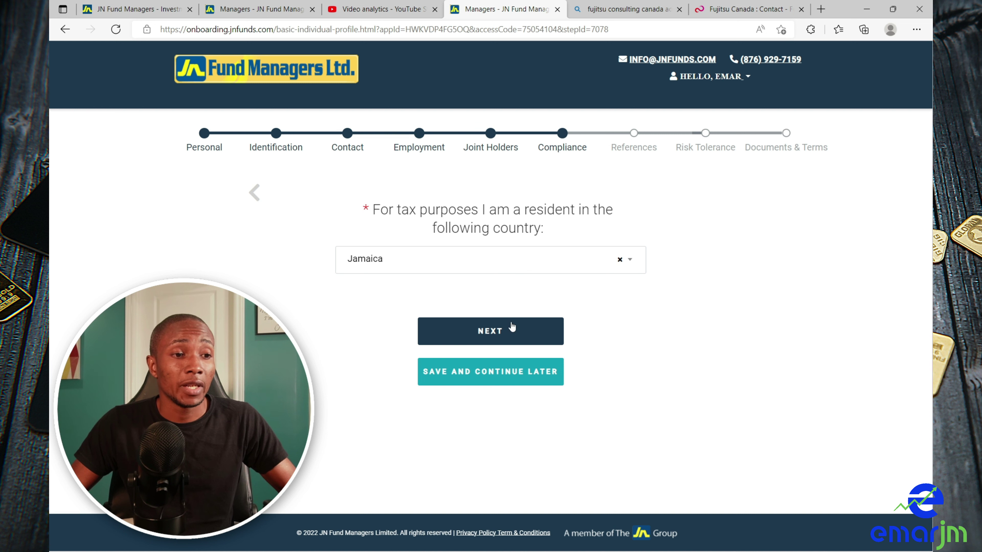
left_click(499, 333)
left_click(498, 338)
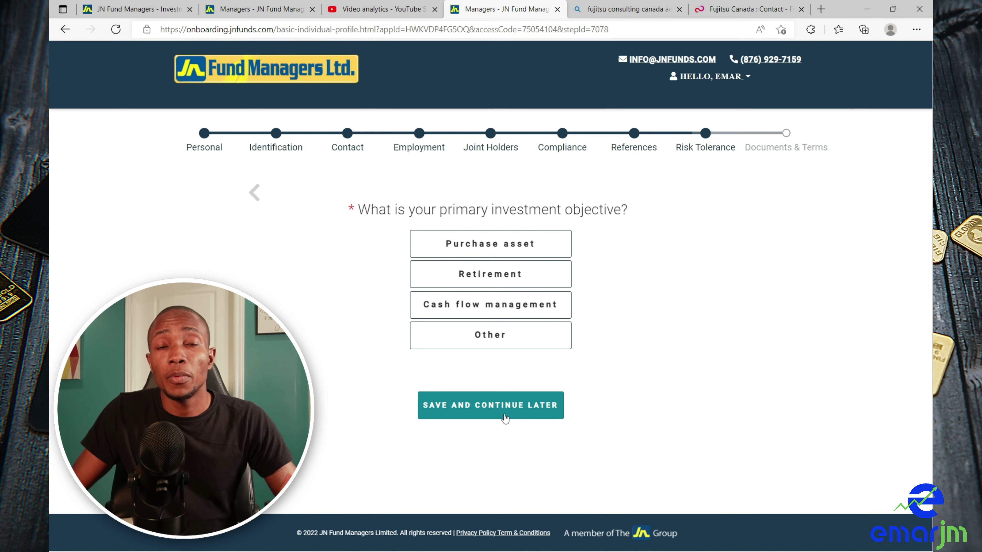
- Answer risk questions: Cash flow management, one to five years, Moderate, and invest more after 15% drop
left_click(477, 315)
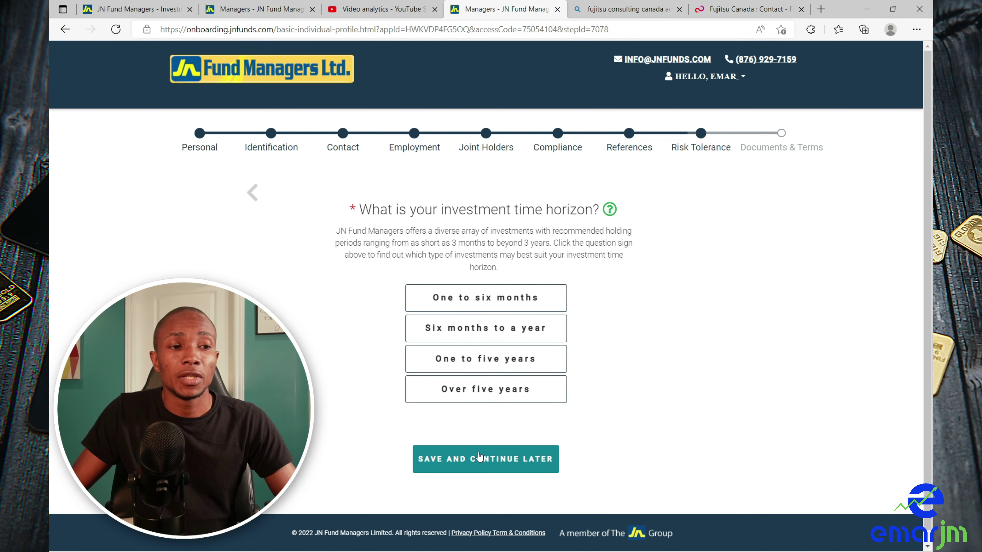
left_click(465, 364)
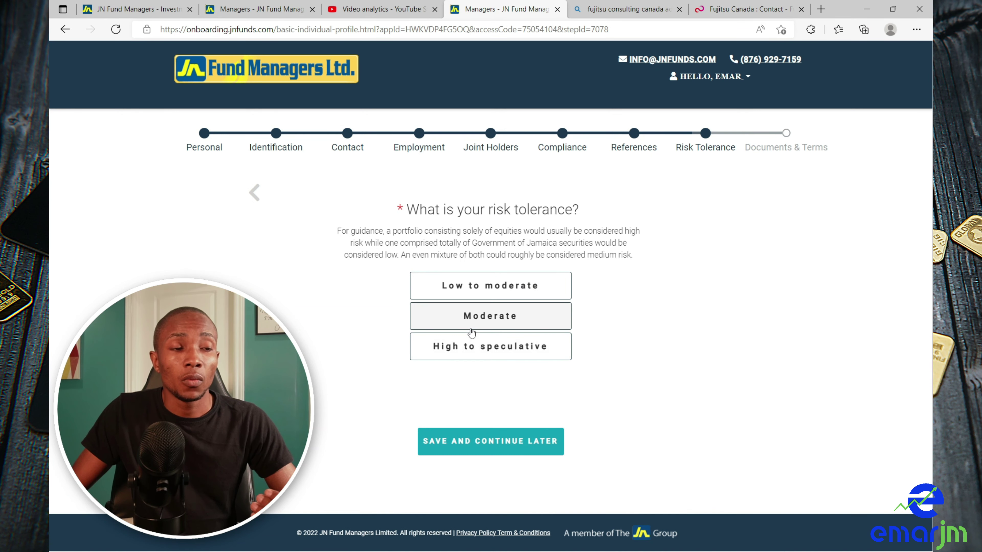
left_click(478, 321)
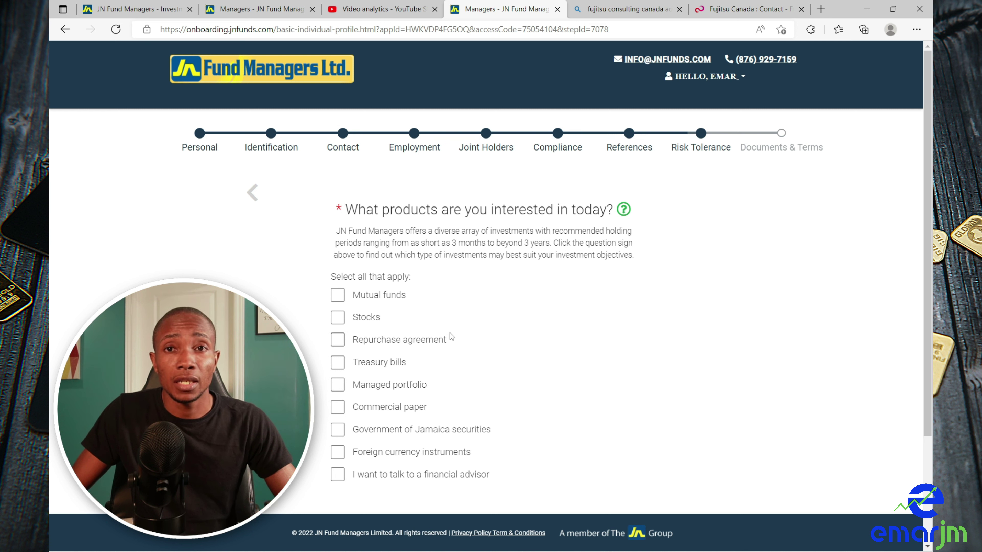
scroll(452, 337, "down", 2)
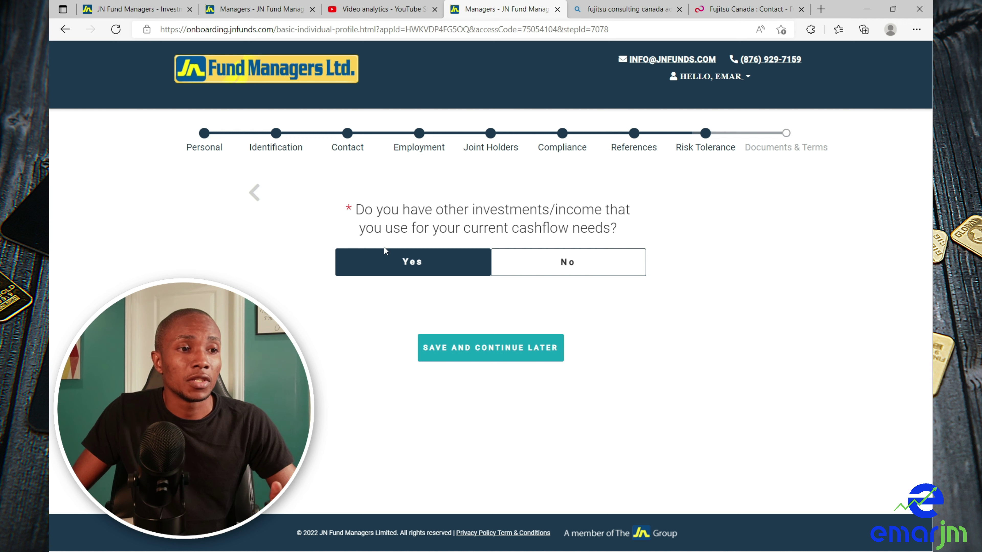
left_click(563, 271)
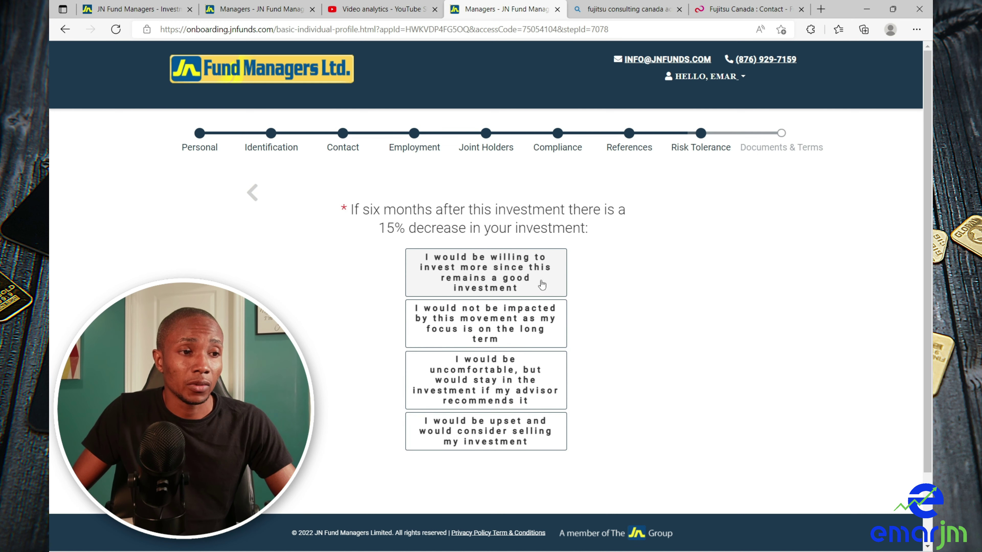
left_click(456, 287)
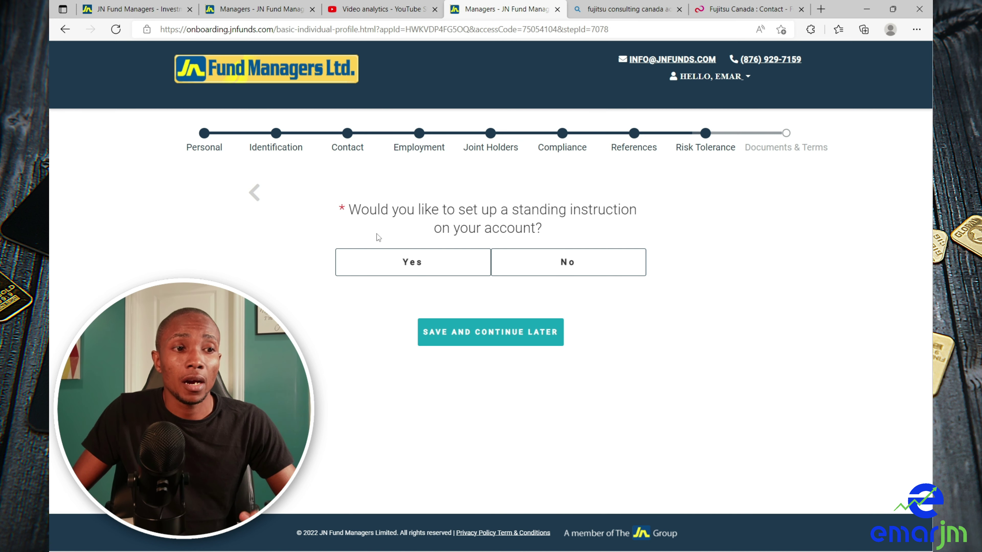
- Decline a standing instruction, pick a financial advisor, and consent to text-message updates
left_click(542, 259)
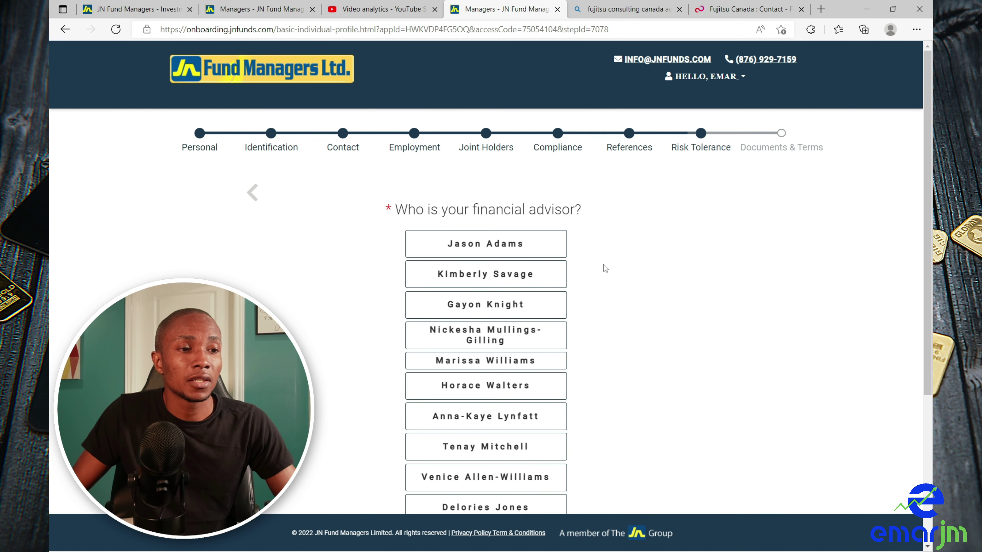
scroll(577, 286, "down", 4)
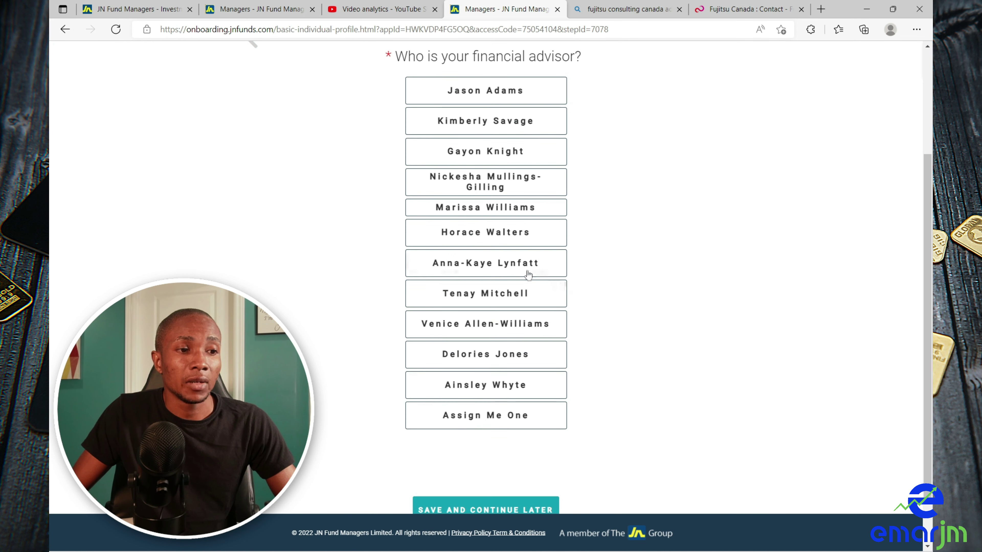
left_click(527, 273)
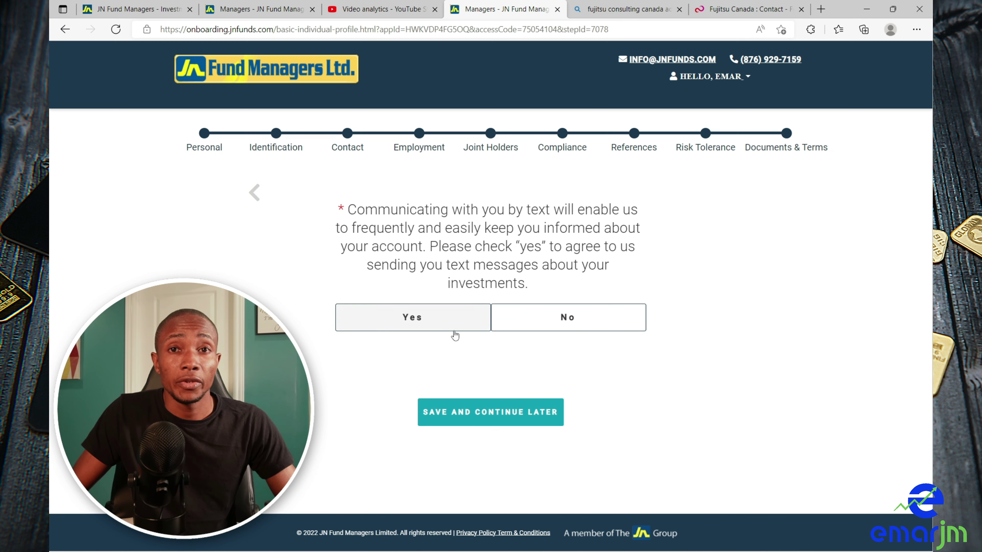
left_click(424, 325)
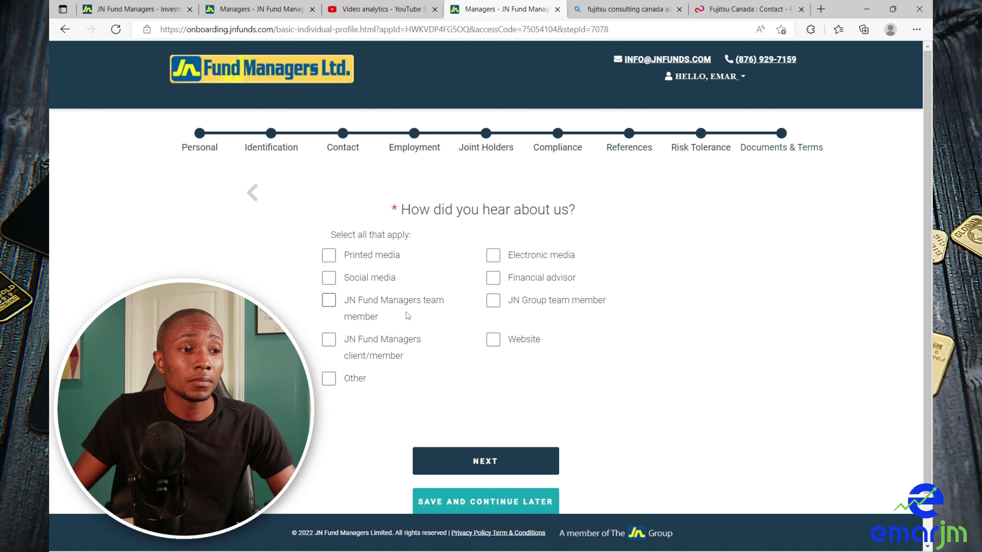
- Mark Social media as referral source and opt into publications, JN events and fax/email instructions
left_click(329, 278)
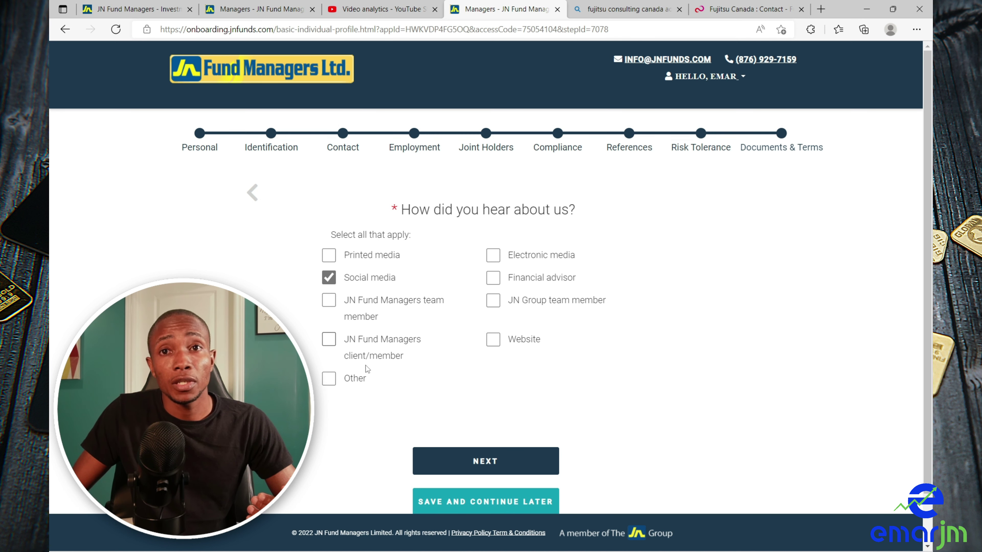
scroll(425, 387, "down", 1)
left_click(474, 410)
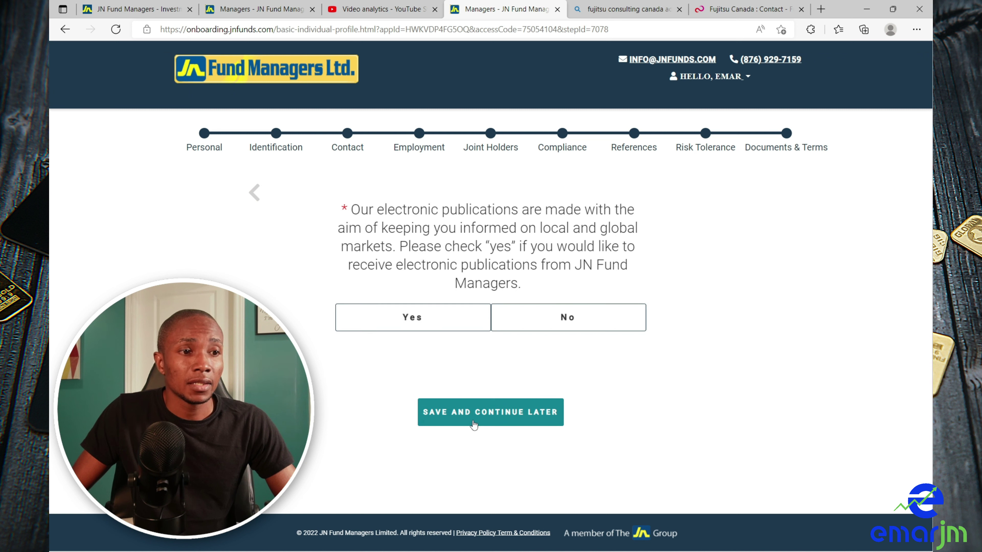
left_click(434, 330)
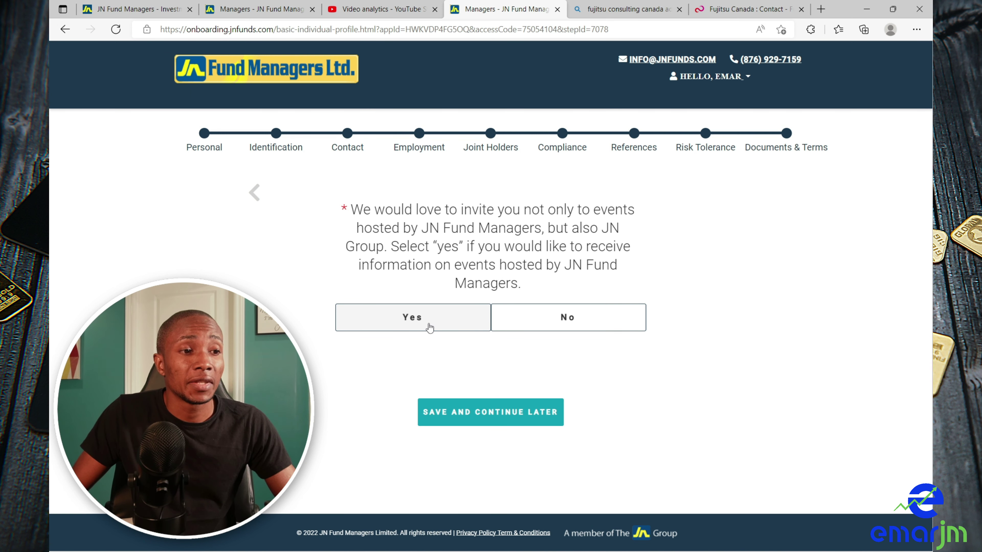
left_click(445, 328)
scroll(771, 311, "down", 8)
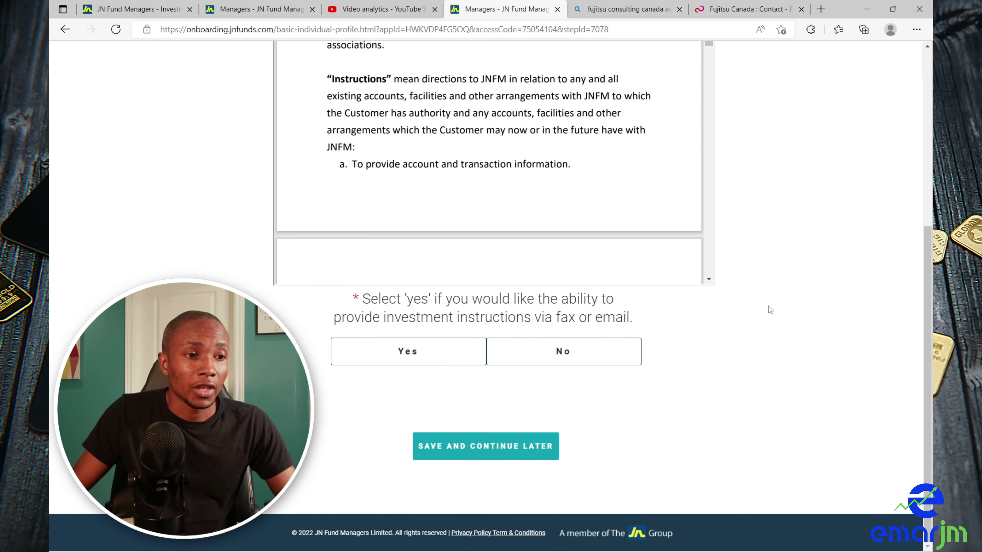
left_click(433, 350)
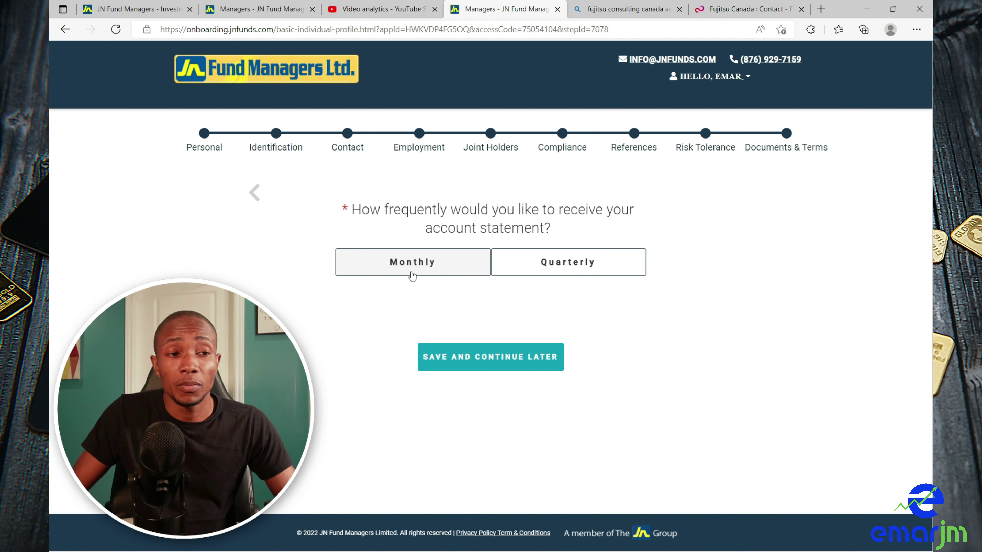
- Choose Monthly statements, Full discretion authority and Cooking as a hobby, then begin document upload
left_click(429, 271)
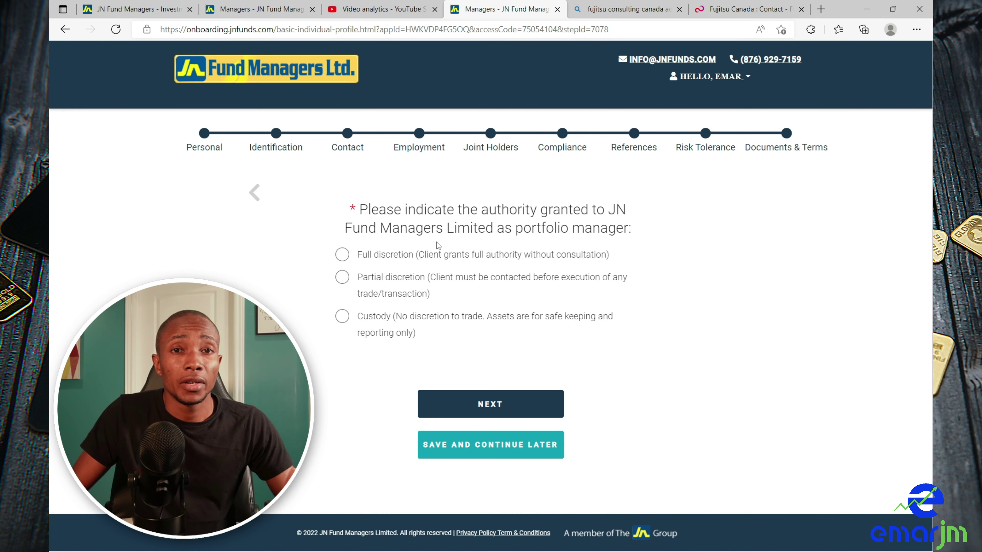
left_click(342, 256)
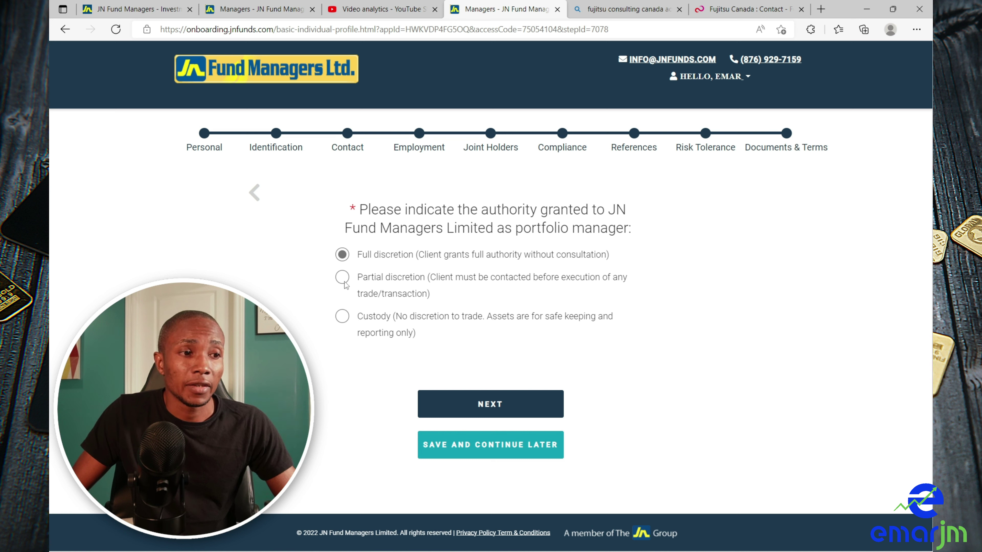
left_click(491, 408)
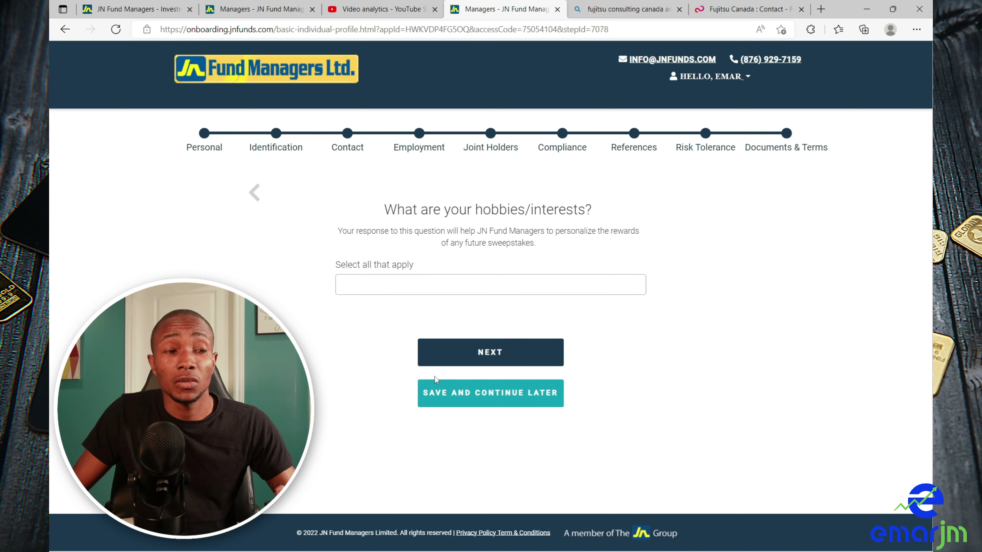
left_click(355, 281)
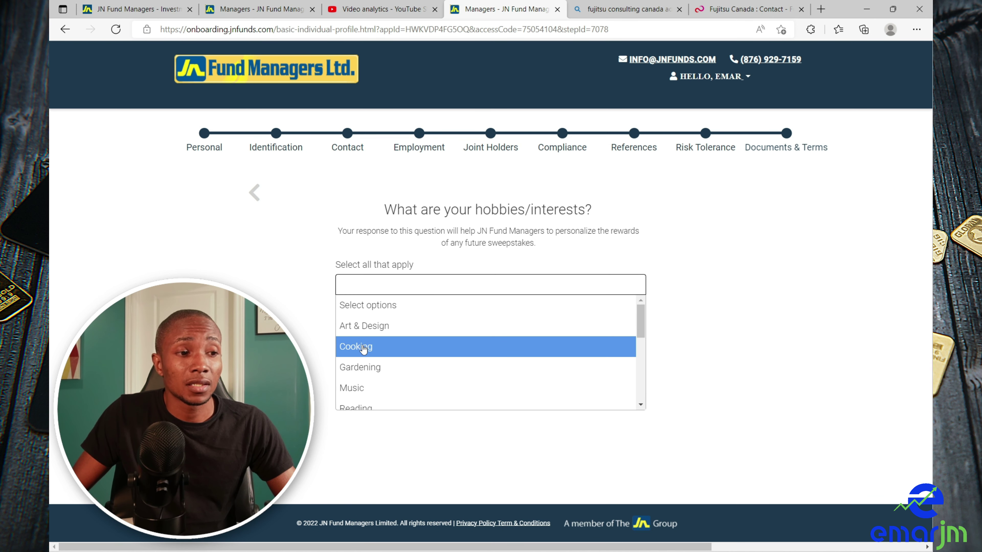
left_click(356, 346)
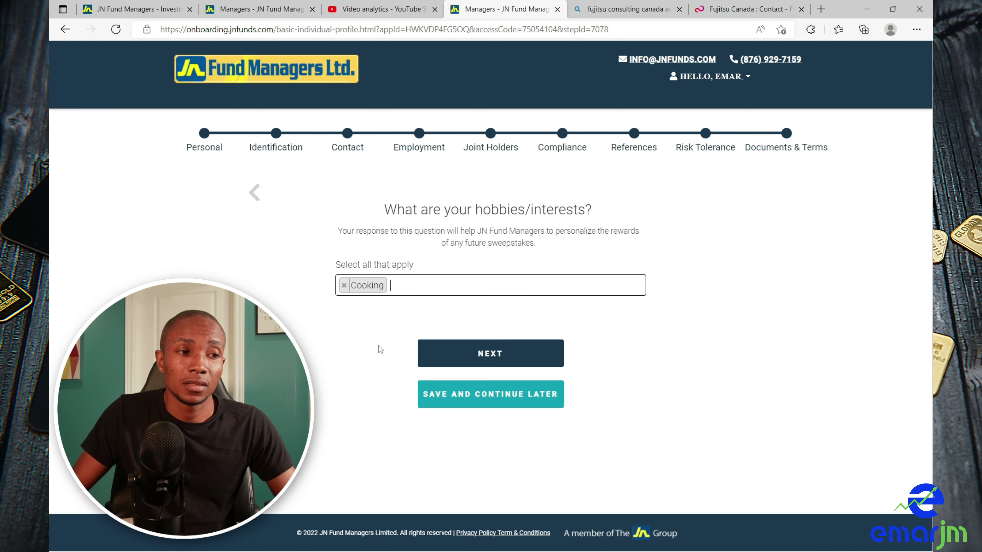
left_click(492, 363)
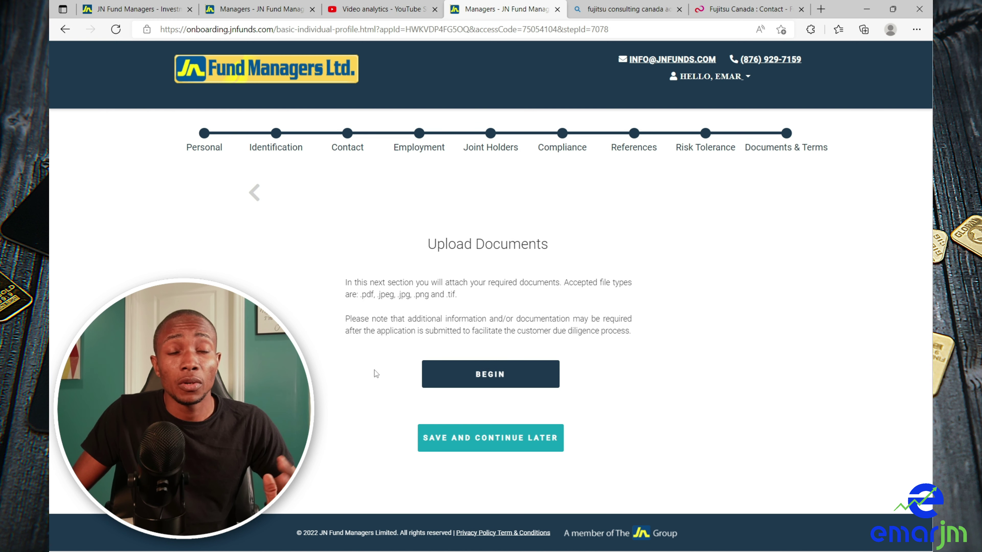
left_click(481, 375)
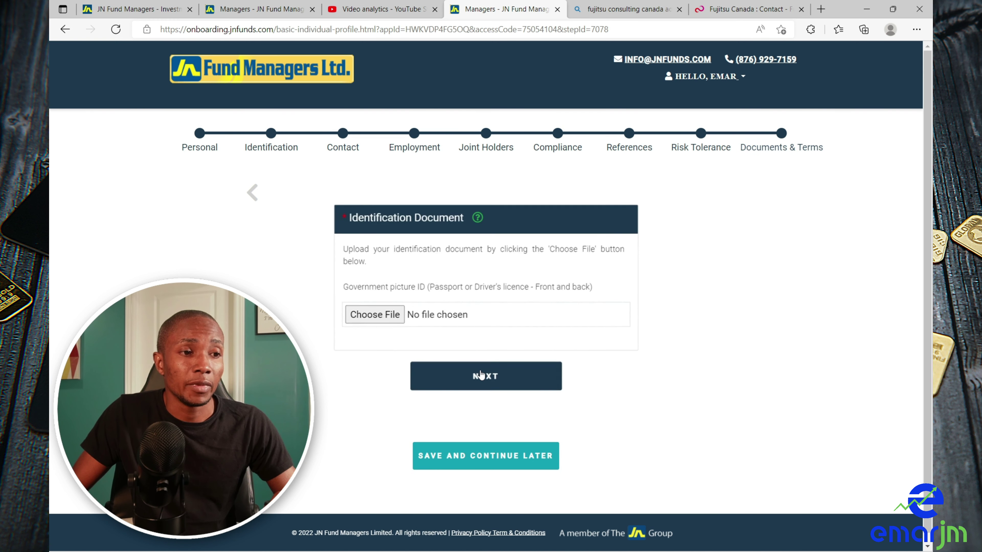
- Upload the identification document and bill.png as proof of address, then proceed to review
left_click(380, 318)
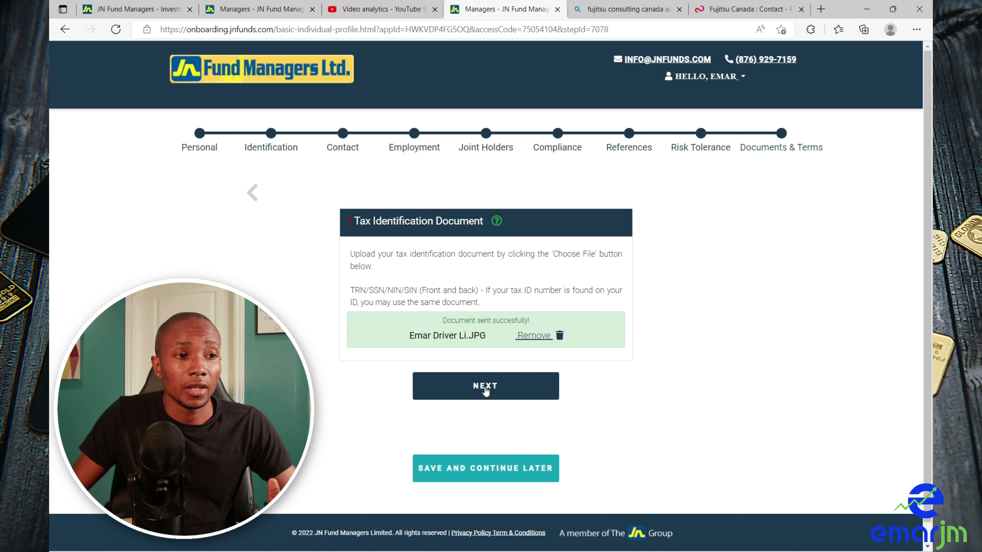
left_click(486, 390)
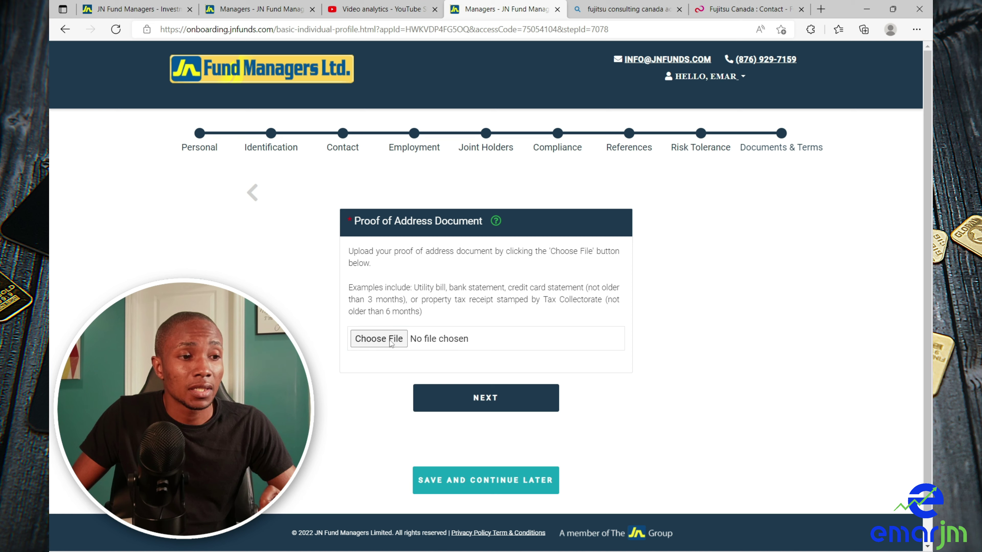
left_click(379, 338)
type("bill")
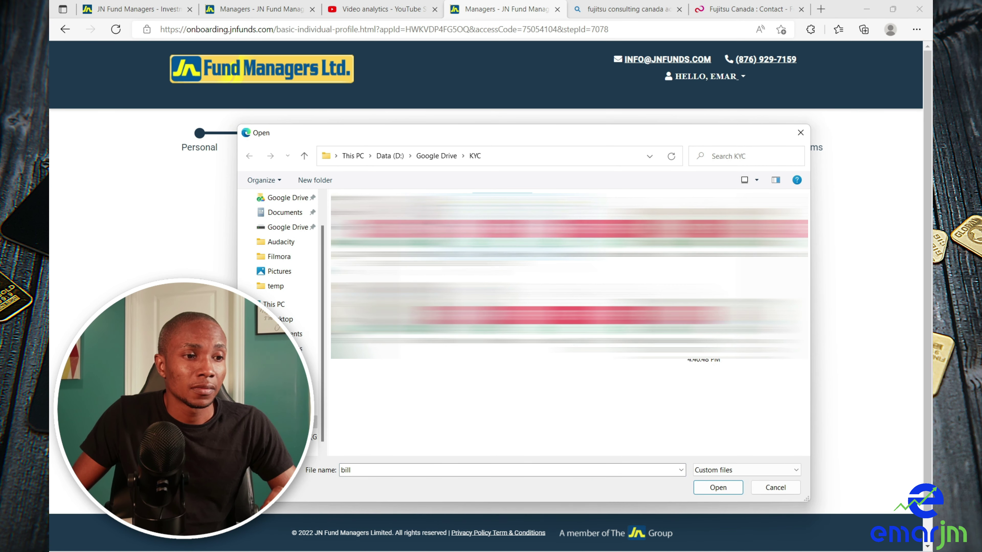
key("Return")
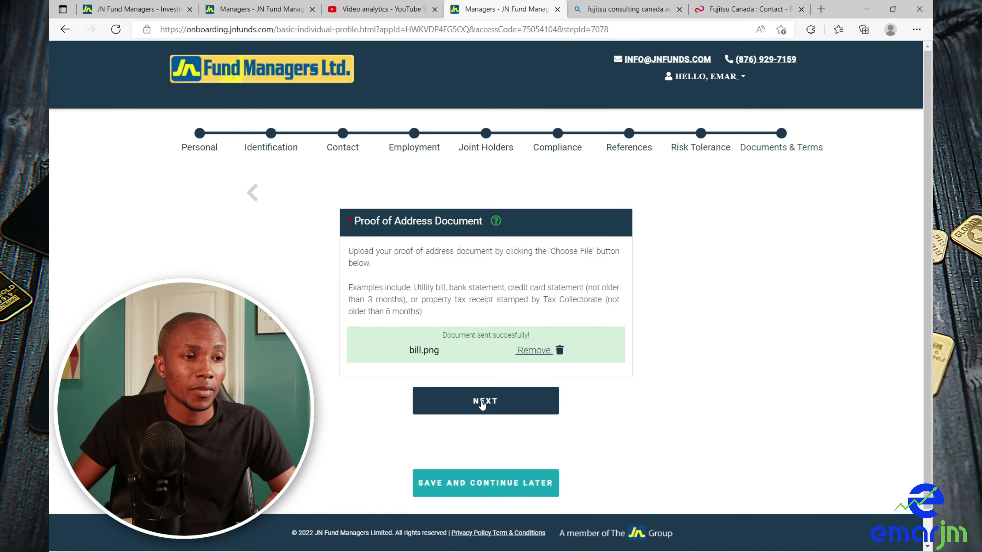
left_click(484, 401)
- Scroll through the application review PDF, accept it, and begin Video Identification
scroll(634, 366, "down", 5)
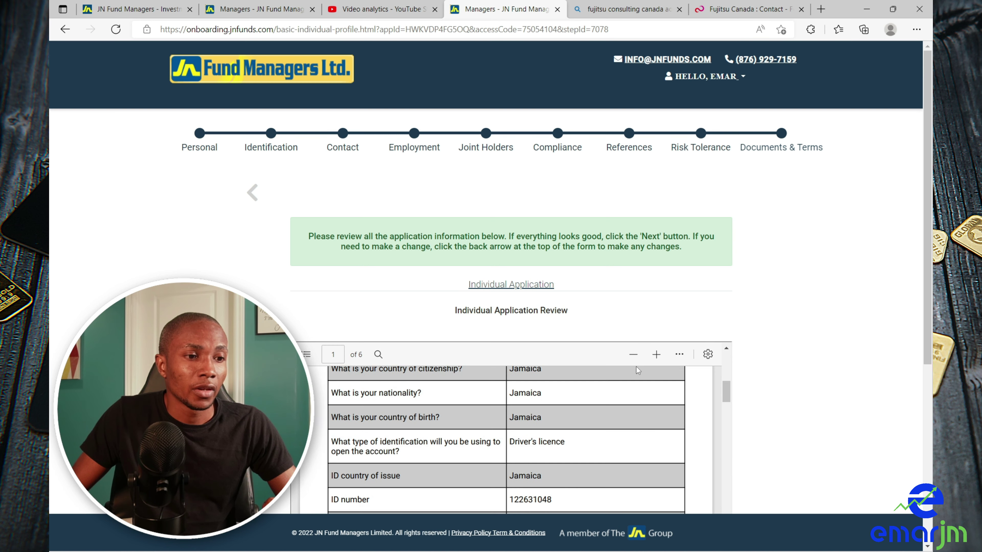
scroll(759, 367, "down", 5)
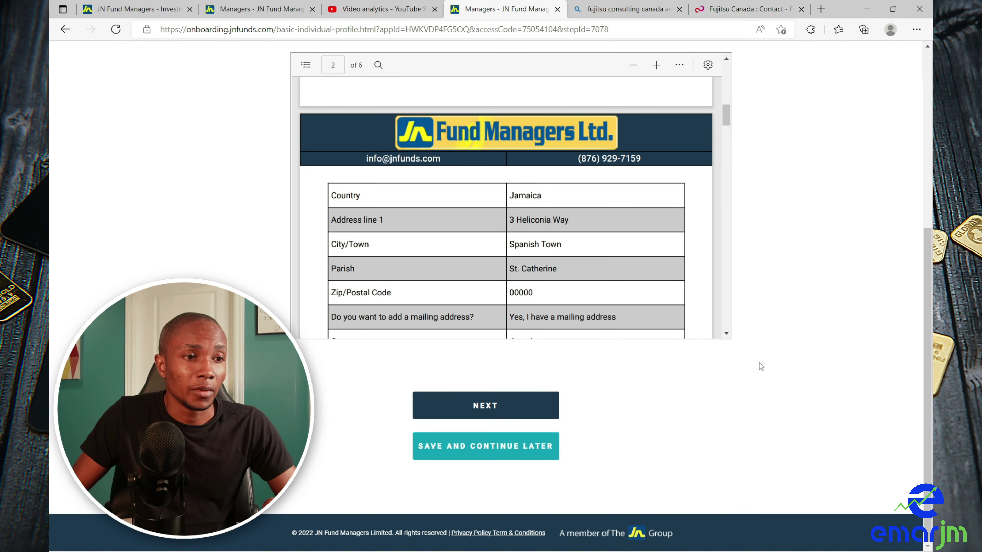
left_click(491, 407)
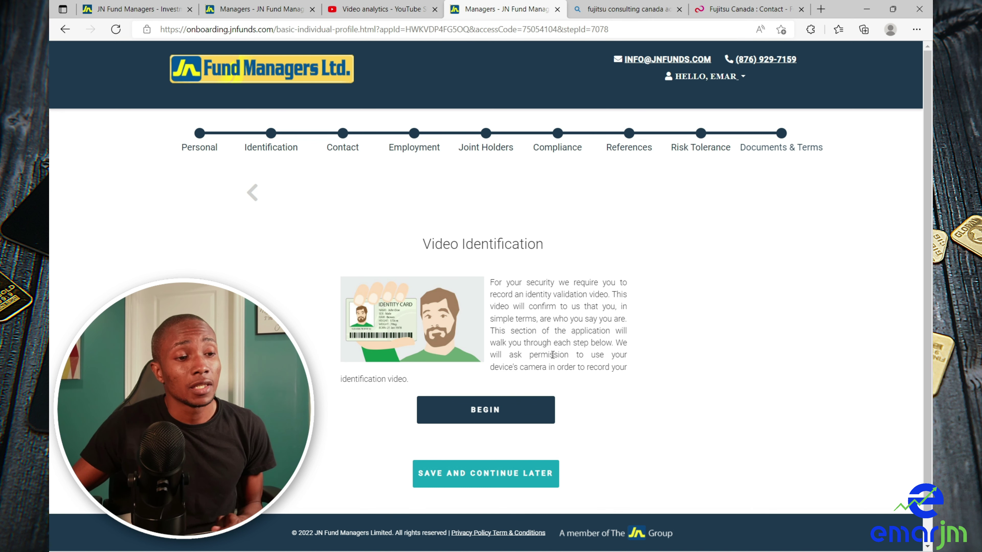
left_click(483, 410)
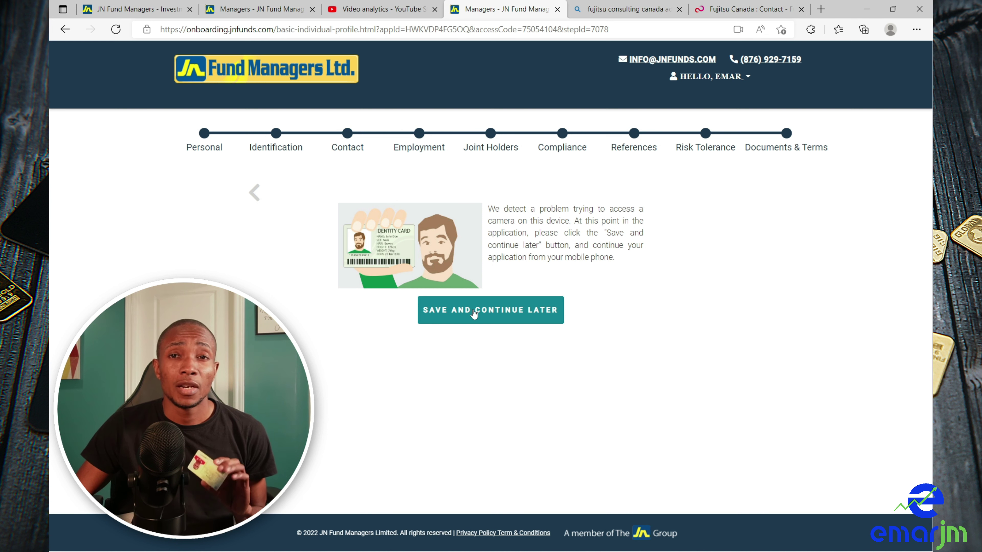